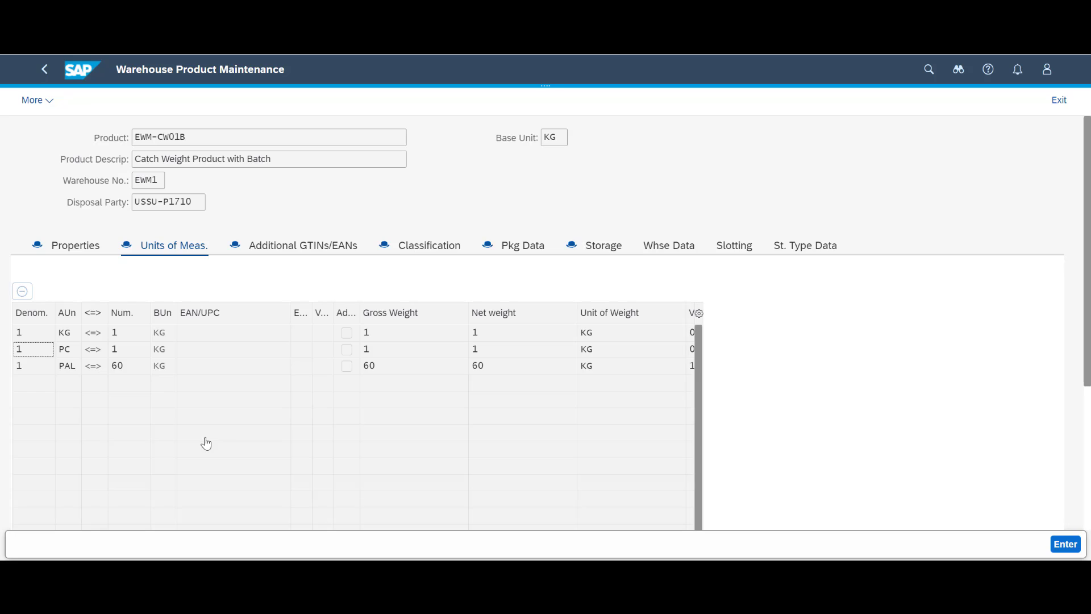
Inspect the PC unit row of EWM-CW01B, reviewing its weights and UoM category
{"action": "left_click", "coordinate": [133, 354]}
{"action": "key", "text": "Tab"}
{"action": "key", "text": "Tab"}
{"action": "key", "text": "Tab"}
{"action": "key", "text": "Tab"}
{"action": "key", "text": "Tab"}
{"action": "key", "text": "Tab"}
{"action": "key", "text": "Tab"}
{"action": "key", "text": "Tab"}
{"action": "key", "text": "Tab"}
{"action": "key", "text": "Tab"}
{"action": "key", "text": "Tab"}
{"action": "key", "text": "Tab"}
{"action": "key", "text": "Tab"}
{"action": "key", "text": "Tab"}
{"action": "key", "text": "Tab"}
{"action": "key", "text": "Tab"}
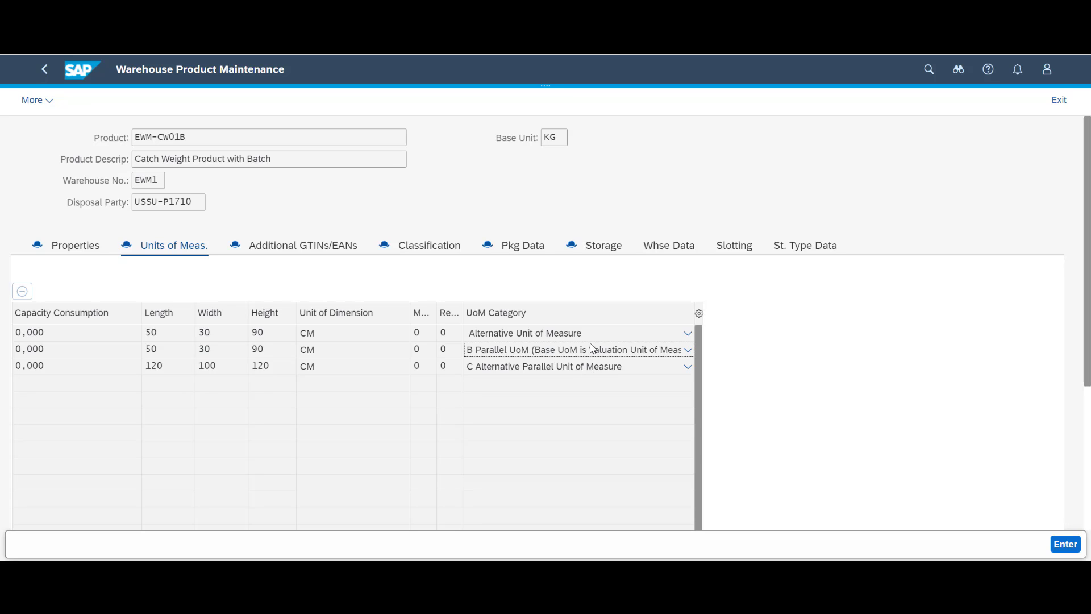
On the Storage tab, check the catch-weight profile and look up tolerance group CW
{"action": "left_click", "coordinate": [603, 250]}
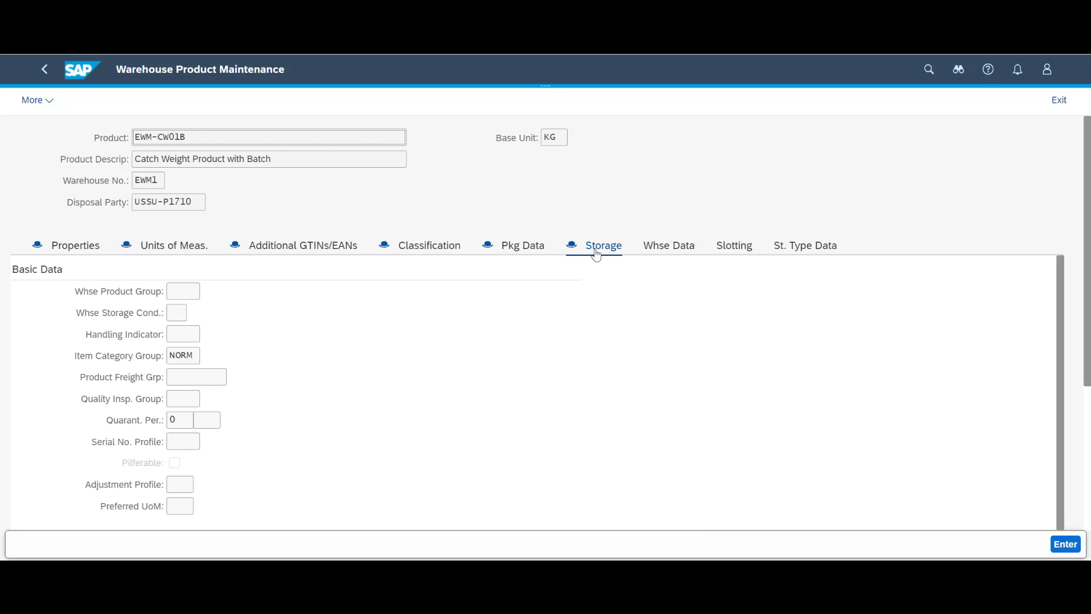
{"action": "scroll", "coordinate": [162, 449], "scroll_direction": "down", "scroll_amount": 1}
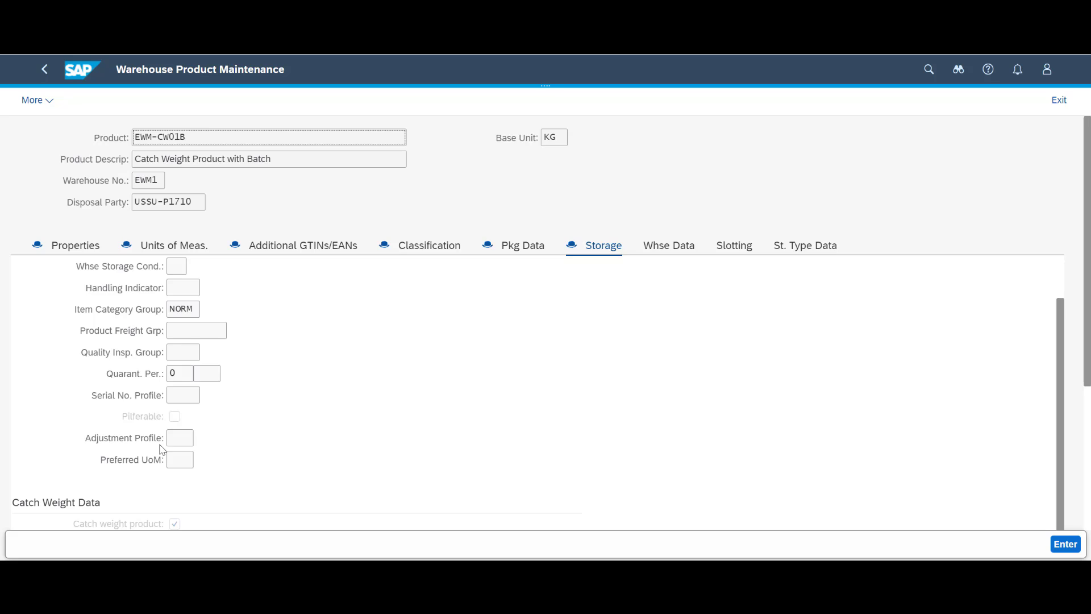
{"action": "scroll", "coordinate": [182, 449], "scroll_direction": "down", "scroll_amount": 4}
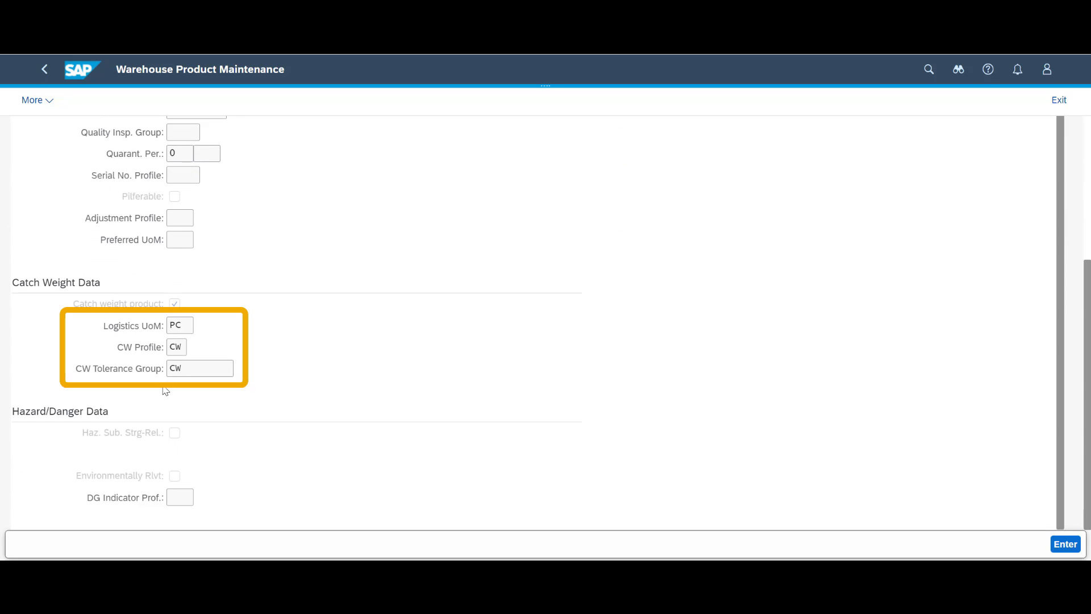
{"action": "left_click", "coordinate": [181, 349]}
{"action": "left_click", "coordinate": [191, 371]}
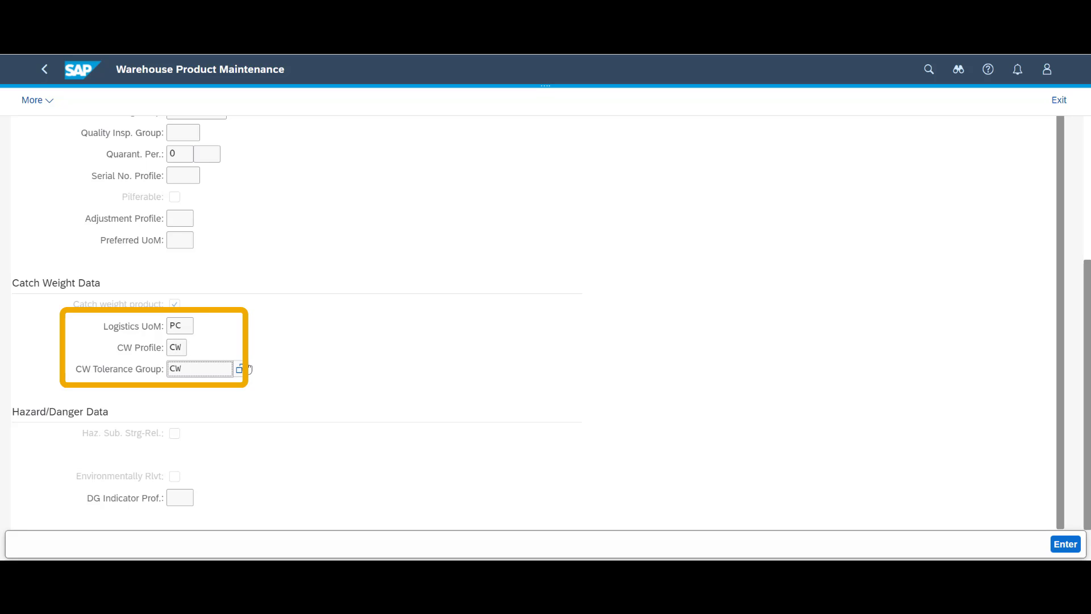
{"action": "left_click", "coordinate": [240, 369]}
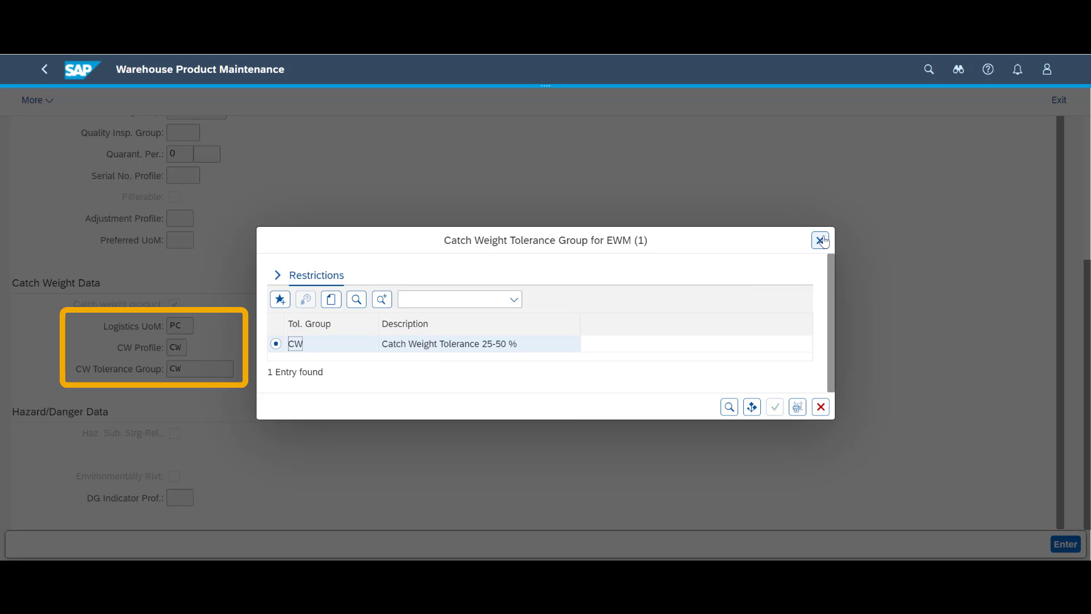
{"action": "left_click", "coordinate": [822, 241]}
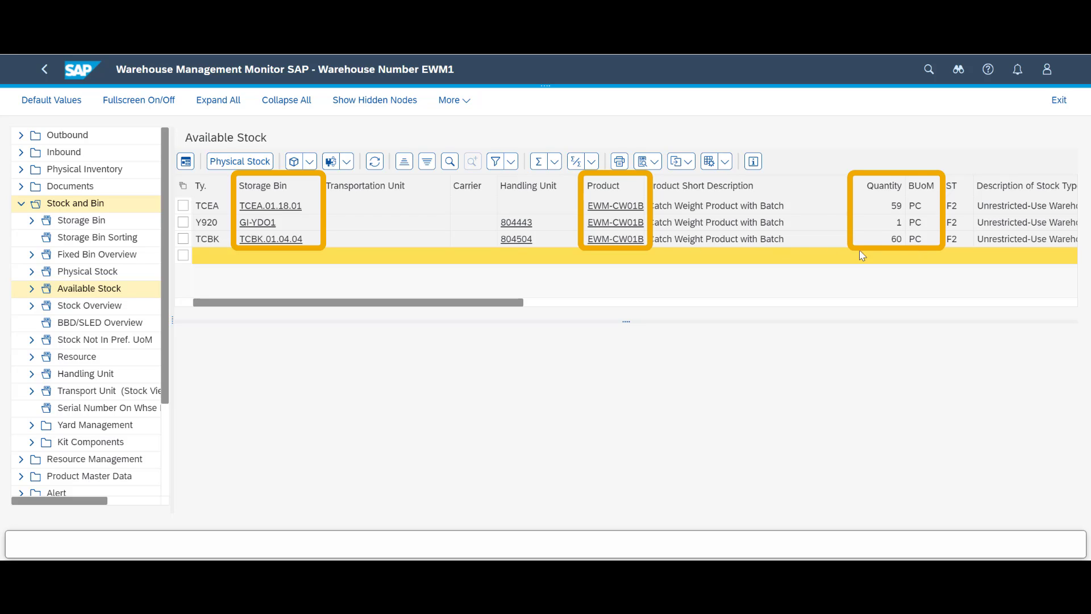
Open handling unit 804504 and select its EWM-CW01B catch-weight item
{"action": "left_click", "coordinate": [517, 239]}
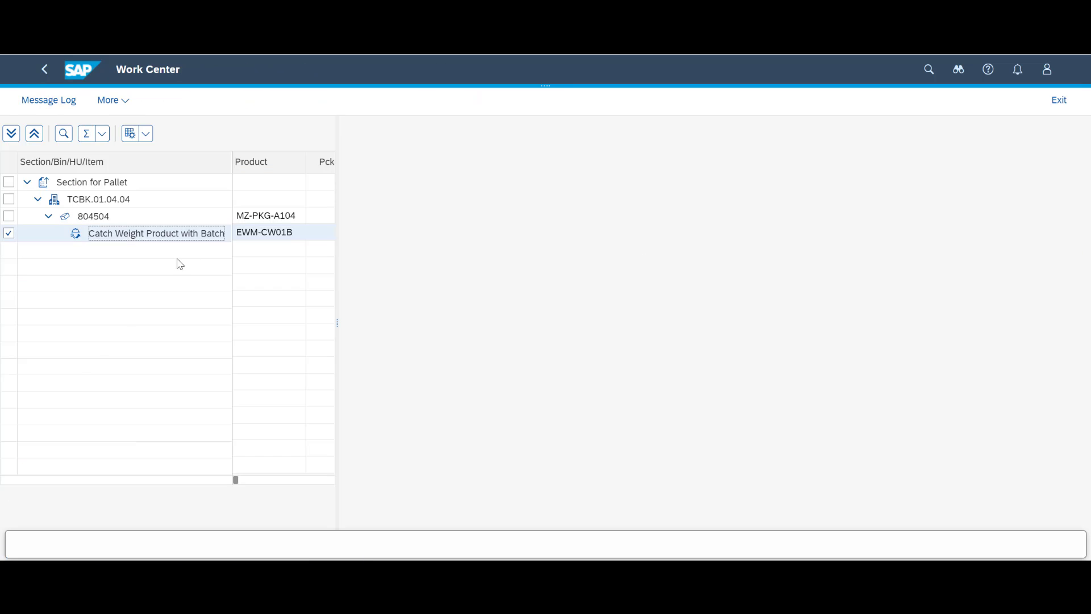
{"action": "left_click", "coordinate": [172, 235]}
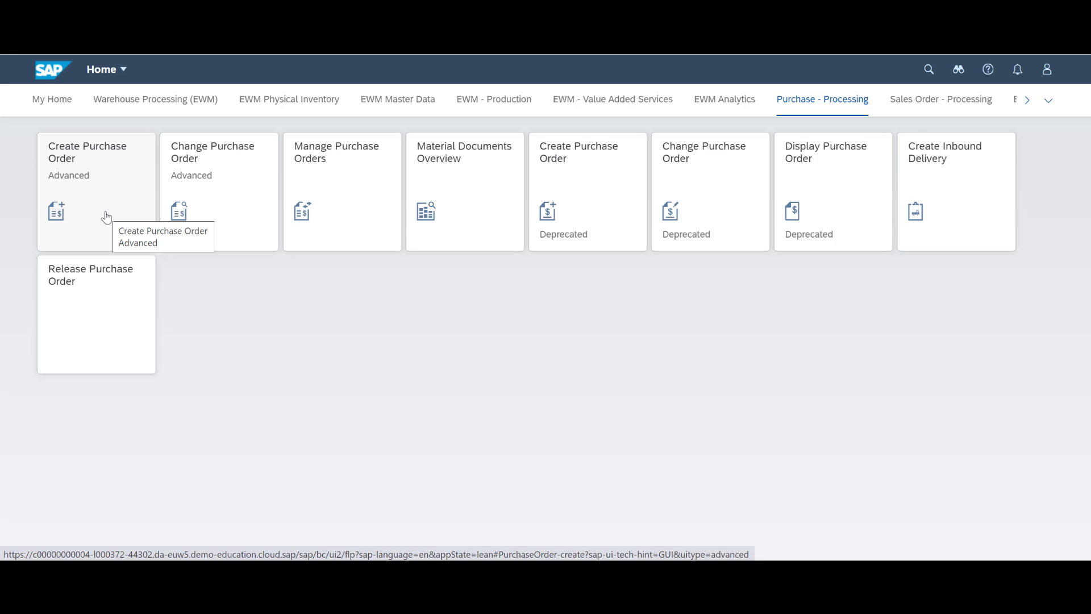
Enter a purchase order for the supplier: 60 of EWM-CW01B, plant 1710, storage location ROD
{"action": "left_click", "coordinate": [106, 217]}
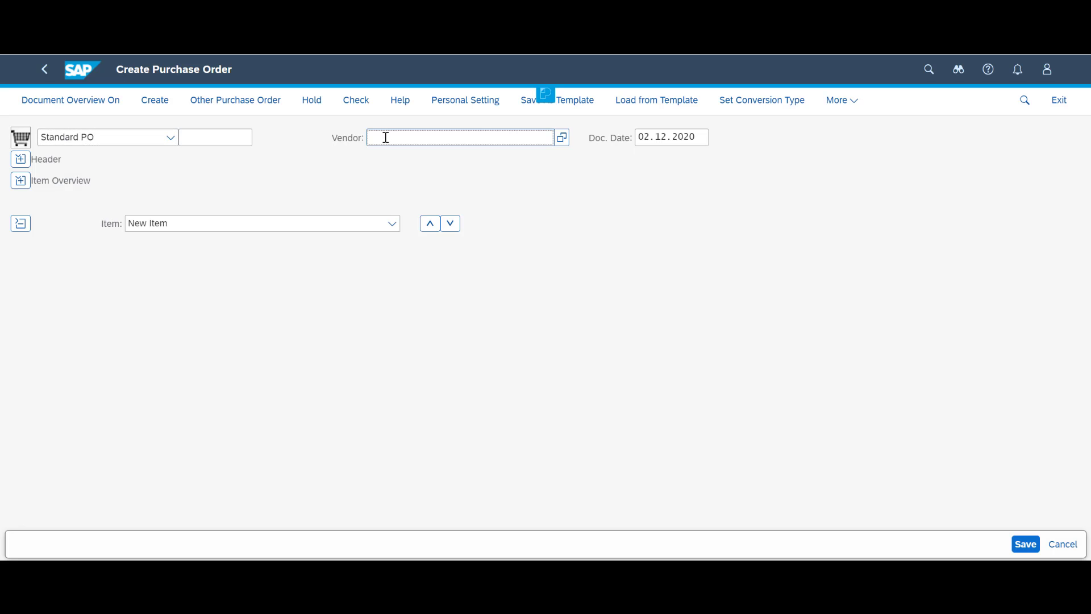
{"action": "type", "text": "USSU-VSF35"}
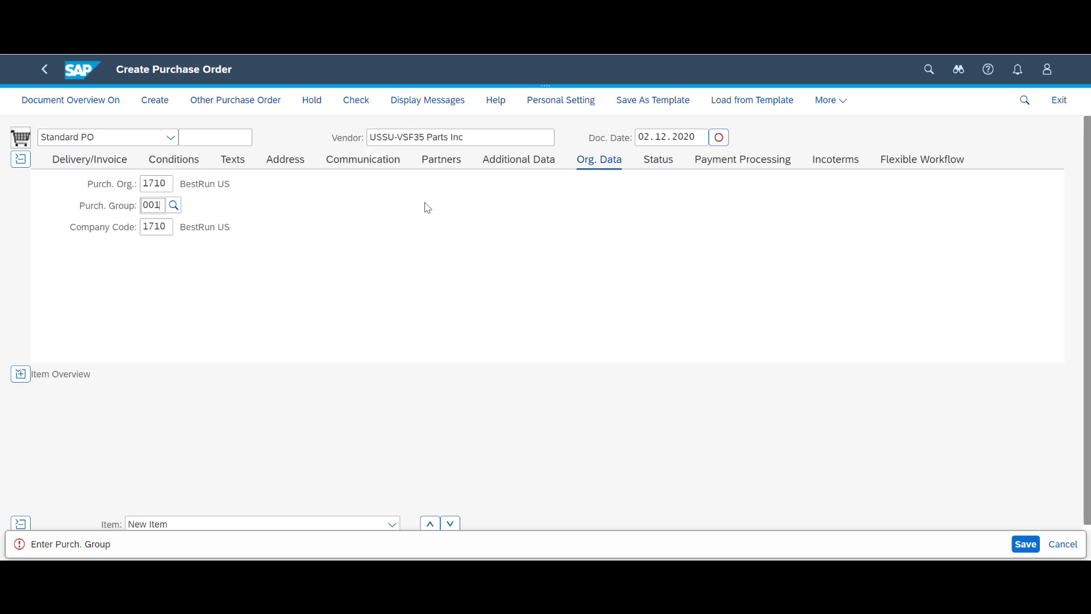
{"action": "key", "text": "Return"}
{"action": "type", "text": "EWM-CW01B"}
{"action": "key", "text": "Tab"}
{"action": "key", "text": "Tab"}
{"action": "type", "text": "60"}
{"action": "key", "text": "Tab"}
{"action": "key", "text": "Tab"}
{"action": "key", "text": "Tab"}
{"action": "key", "text": "Tab"}
{"action": "key", "text": "Tab"}
{"action": "key", "text": "Tab"}
{"action": "key", "text": "Tab"}
{"action": "key", "text": "Tab"}
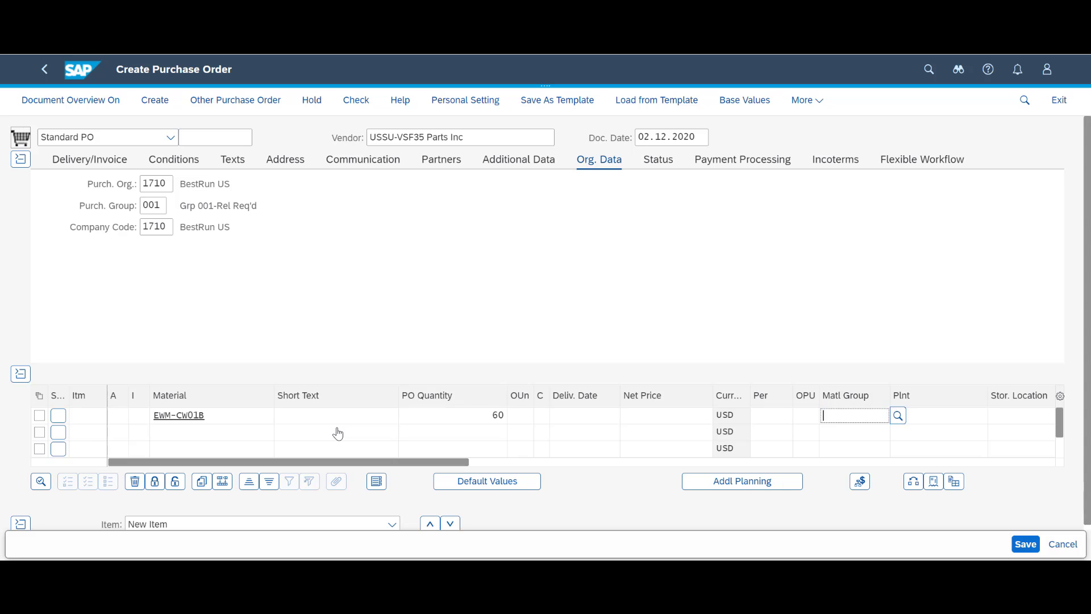
{"action": "type", "text": "1710"}
{"action": "key", "text": "Tab"}
{"action": "type", "text": "ROD"}
{"action": "key", "text": "Return"}
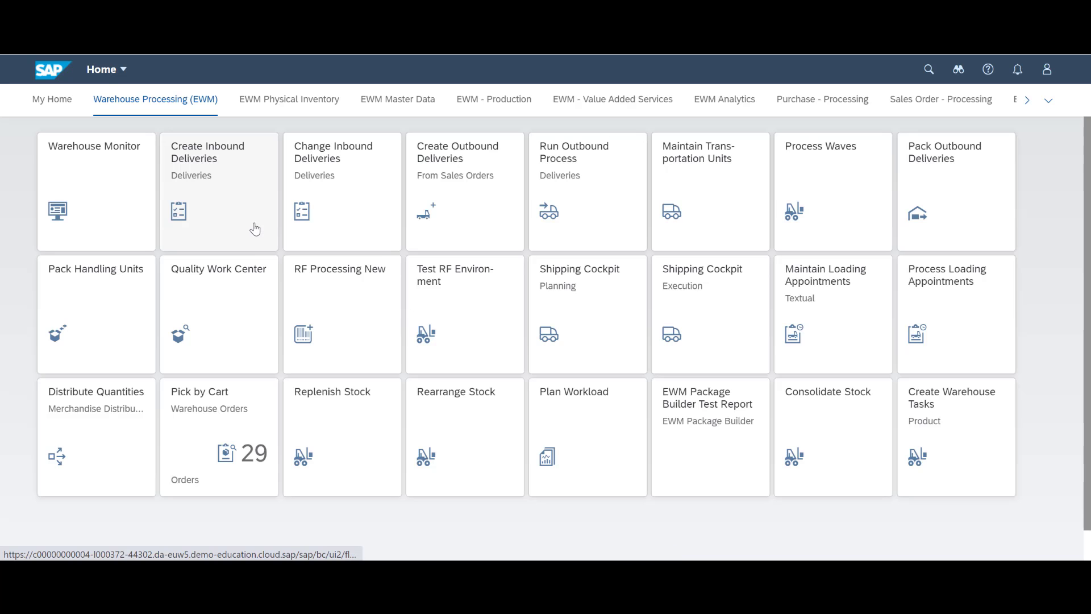
Find the new purchase order by its number and open its items for delivery
{"action": "left_click", "coordinate": [251, 225]}
{"action": "left_click", "coordinate": [370, 147]}
{"action": "type", "text": "4500378331"}
{"action": "left_click", "coordinate": [1052, 104]}
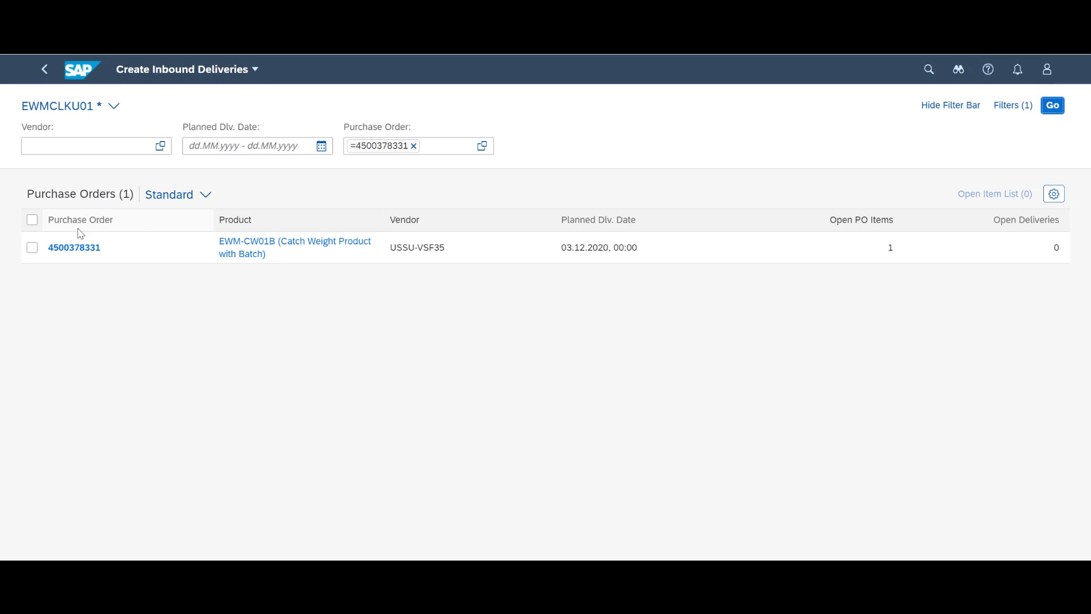
{"action": "left_click", "coordinate": [32, 247]}
{"action": "left_click", "coordinate": [90, 251]}
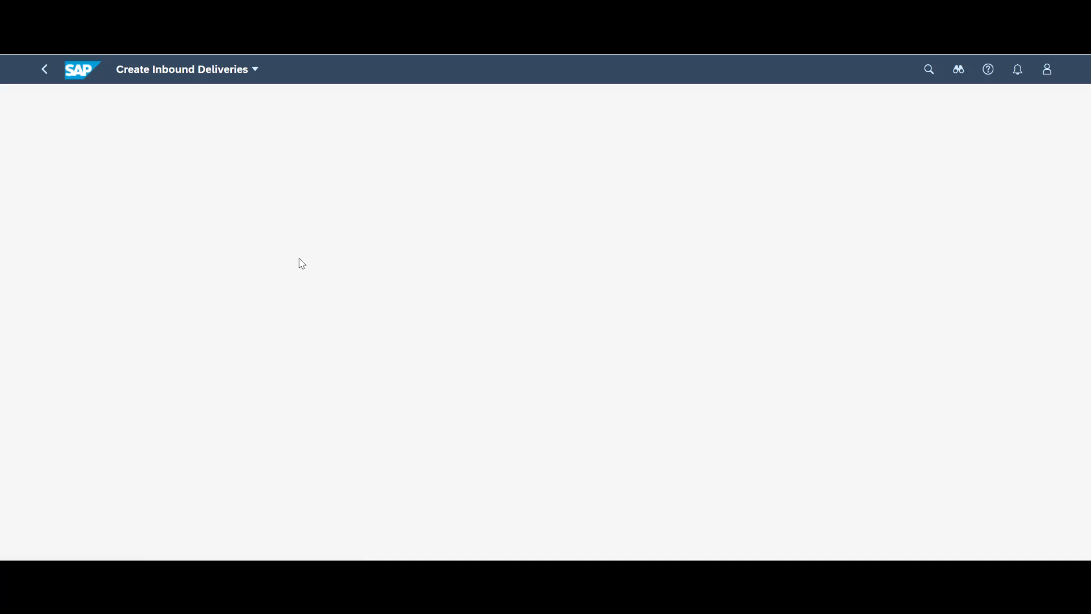
Create a batch produced 02.12.2020, best-before 02.12.2021, country of origin US
{"action": "left_click", "coordinate": [648, 374]}
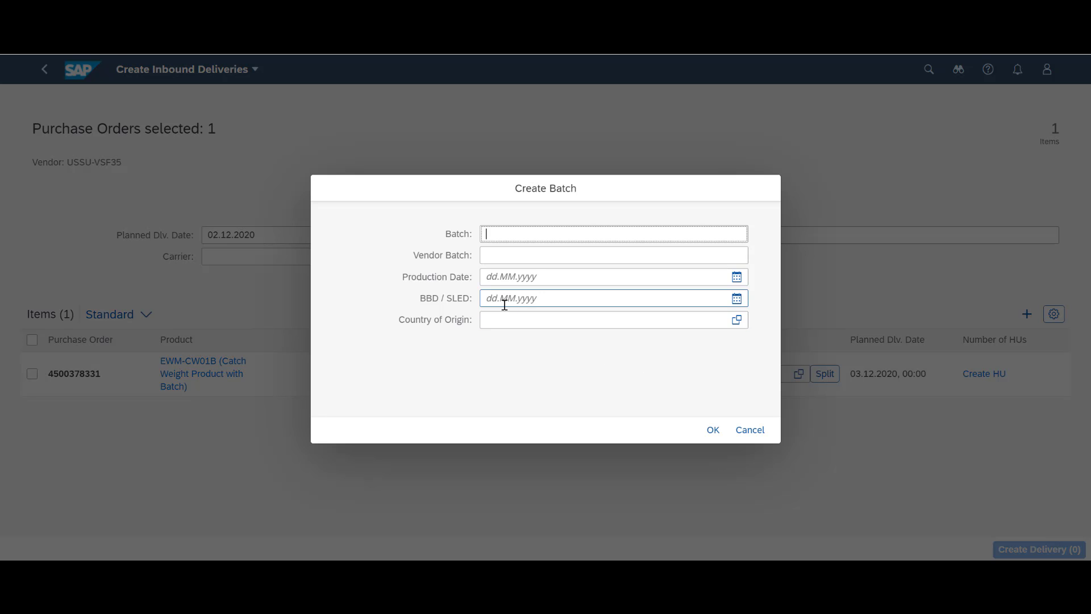
{"action": "left_click", "coordinate": [638, 278]}
{"action": "type", "text": "02.12.2020"}
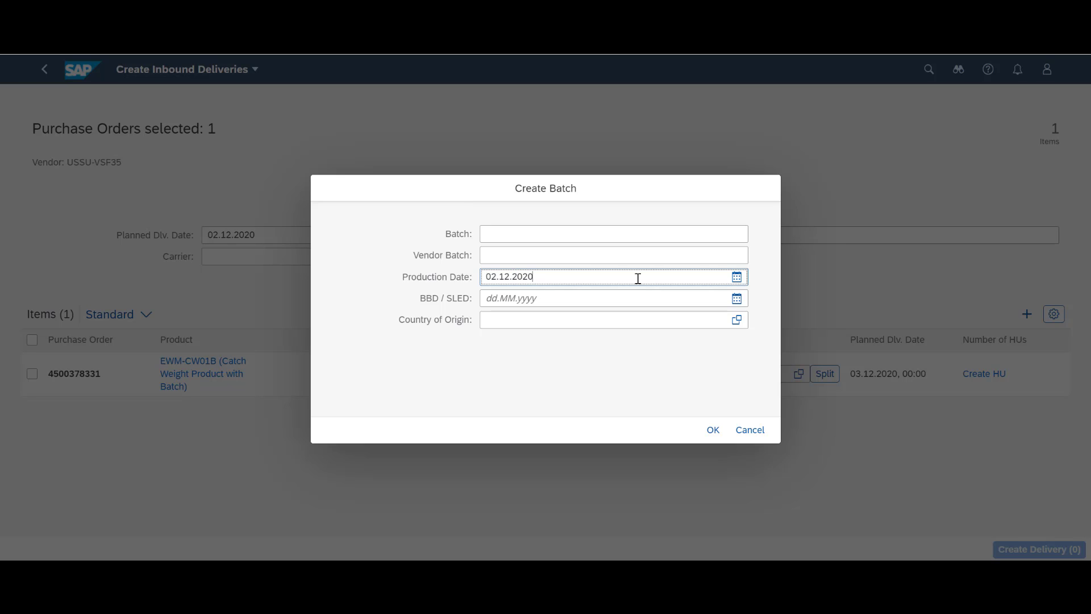
{"action": "key", "text": "Tab"}
{"action": "type", "text": "02.12.2021"}
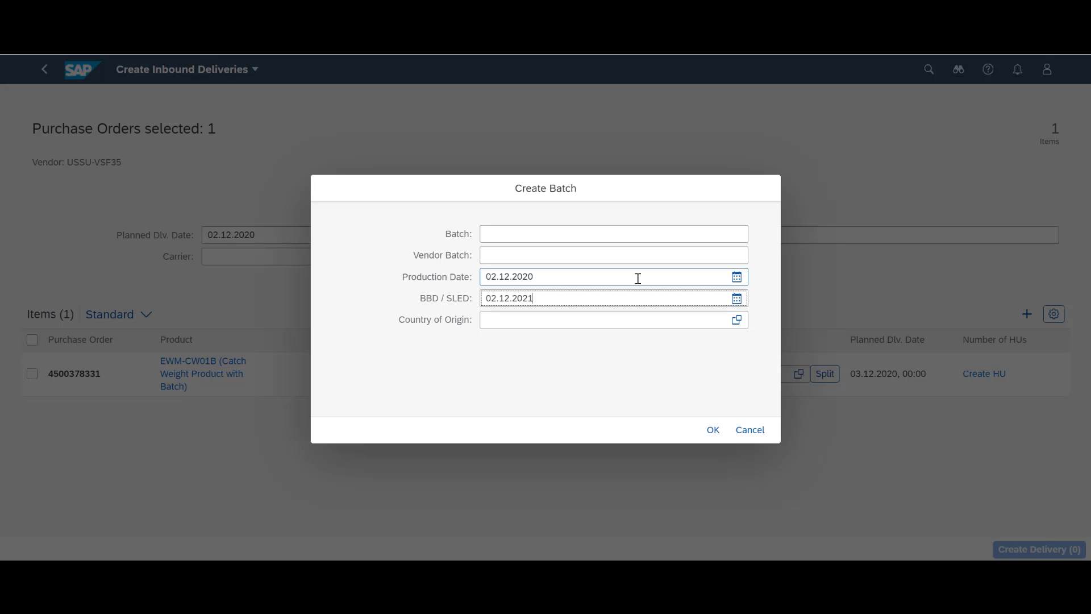
{"action": "key", "text": "Tab"}
{"action": "type", "text": "US"}
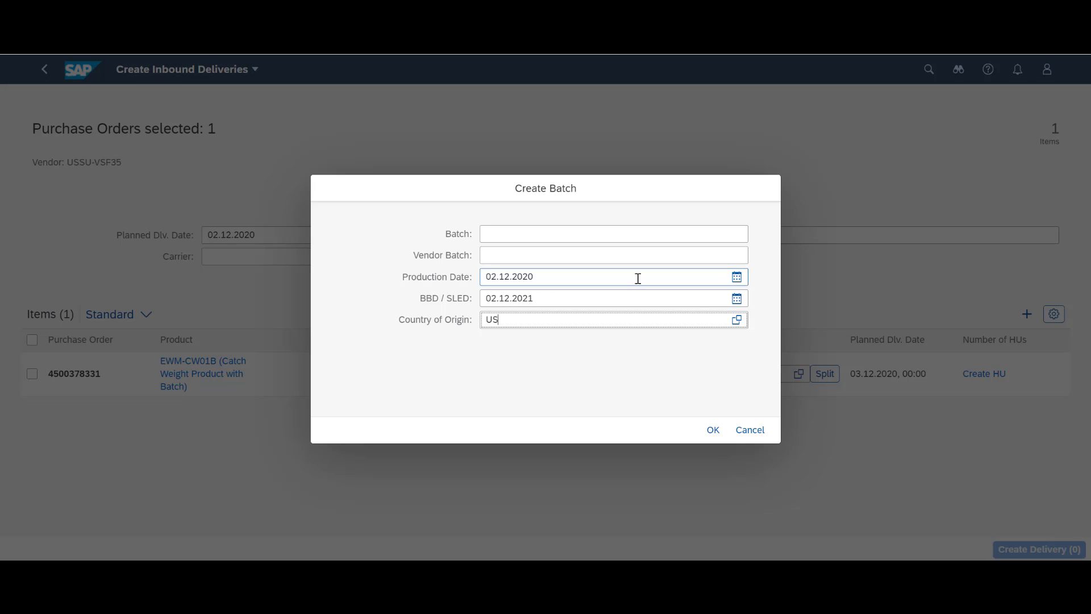
{"action": "left_click", "coordinate": [713, 430]}
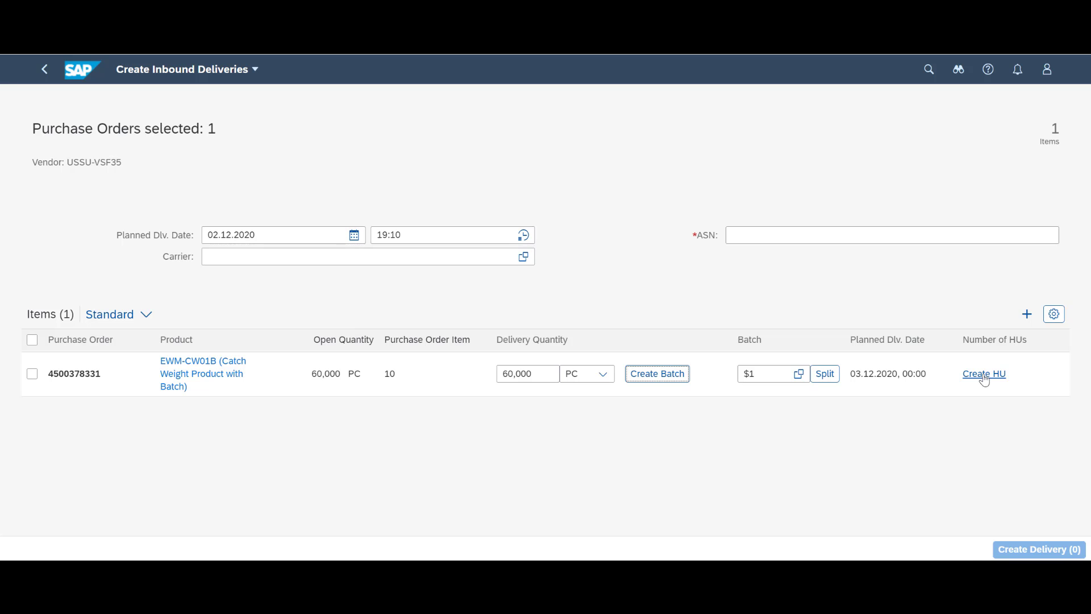
Pack the item into 1 handling unit with the chosen packaging material
{"action": "left_click", "coordinate": [984, 375]}
{"action": "left_click", "coordinate": [820, 288]}
{"action": "type", "text": "MZ-PKG-A104"}
{"action": "left_click", "coordinate": [845, 345]}
{"action": "type", "text": "1"}
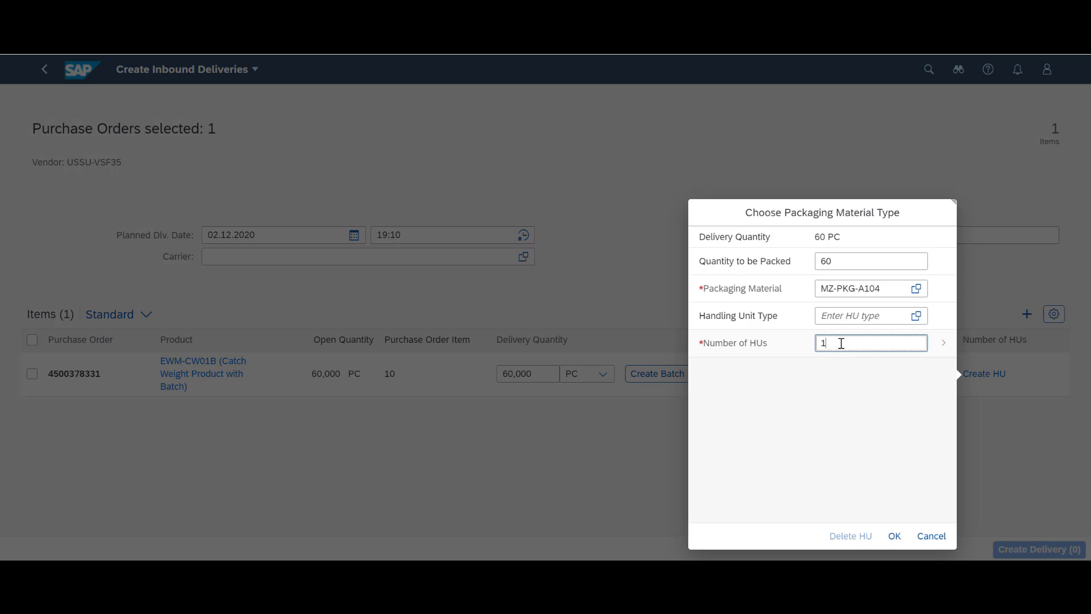
{"action": "left_click", "coordinate": [894, 536]}
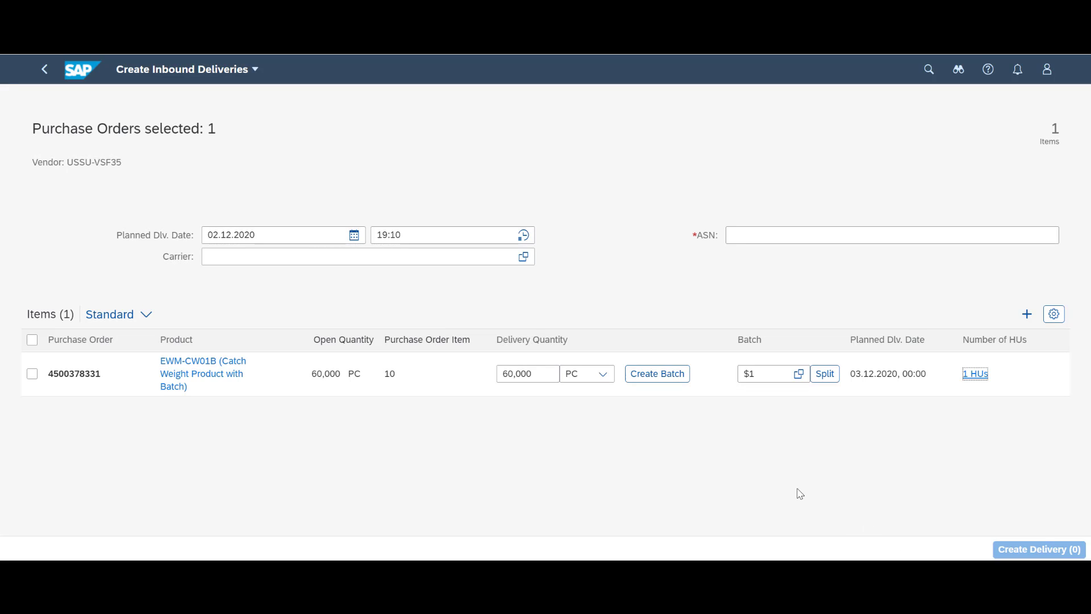
Create the inbound delivery with ASN TROND and open the resulting delivery 12346
{"action": "left_click", "coordinate": [32, 374]}
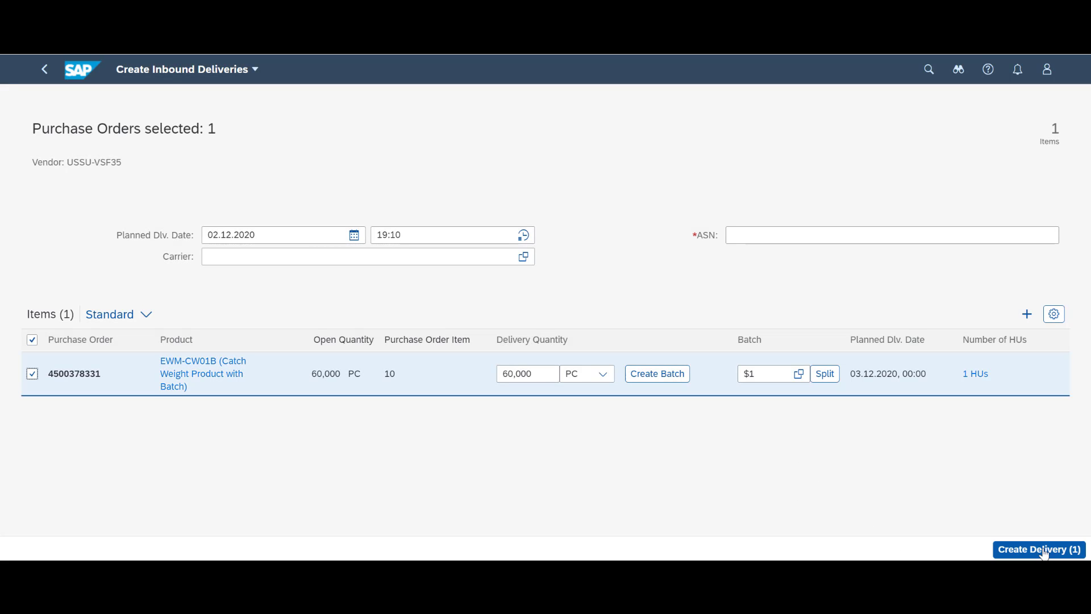
{"action": "left_click", "coordinate": [1043, 550]}
{"action": "type", "text": "TROND"}
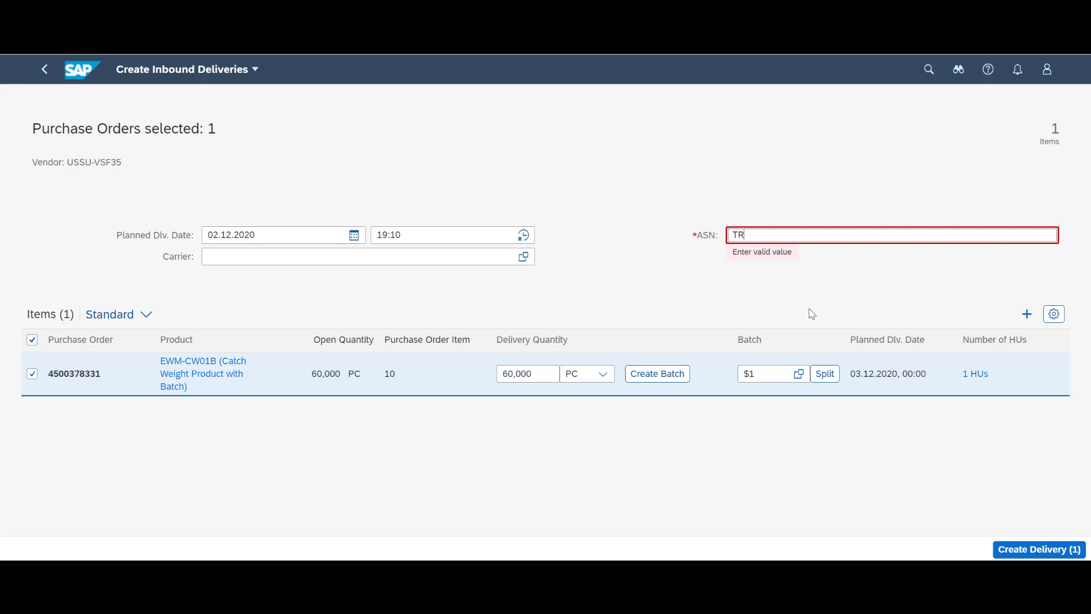
{"action": "key", "text": "Tab"}
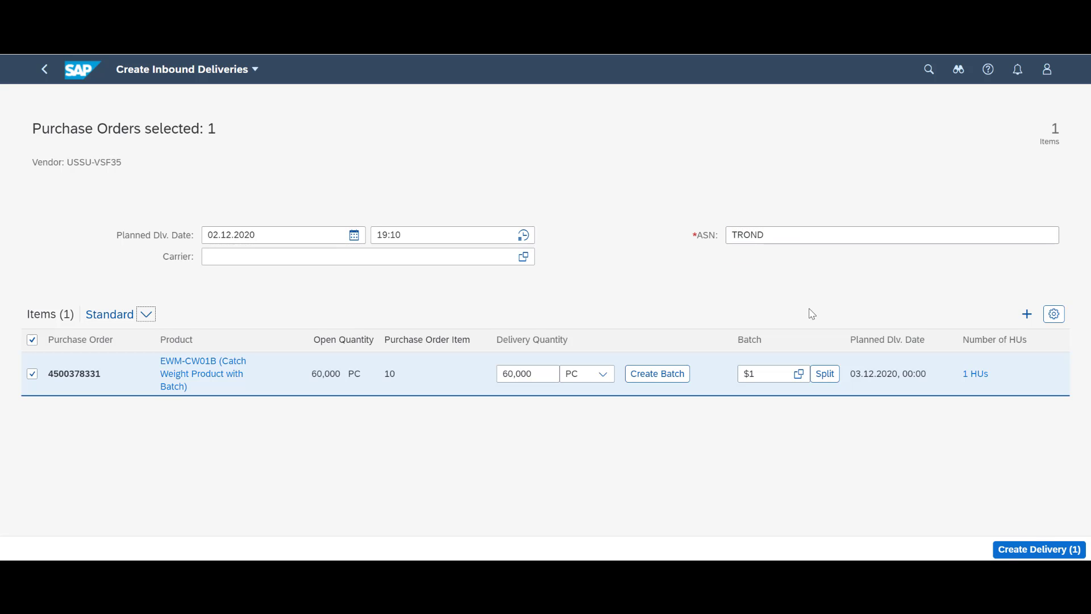
{"action": "left_click", "coordinate": [1026, 550]}
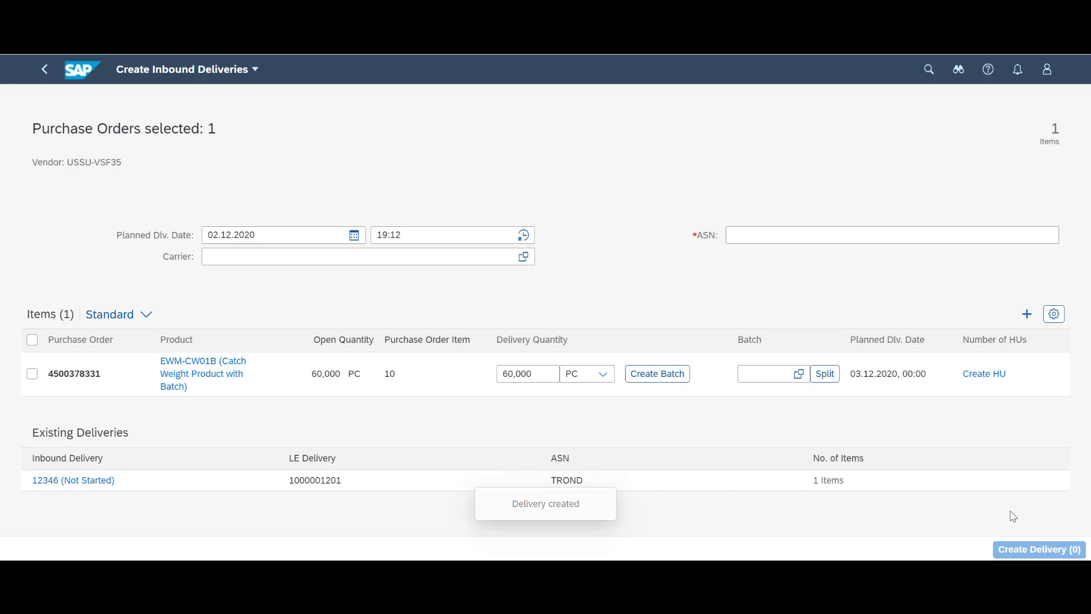
{"action": "left_click", "coordinate": [95, 482]}
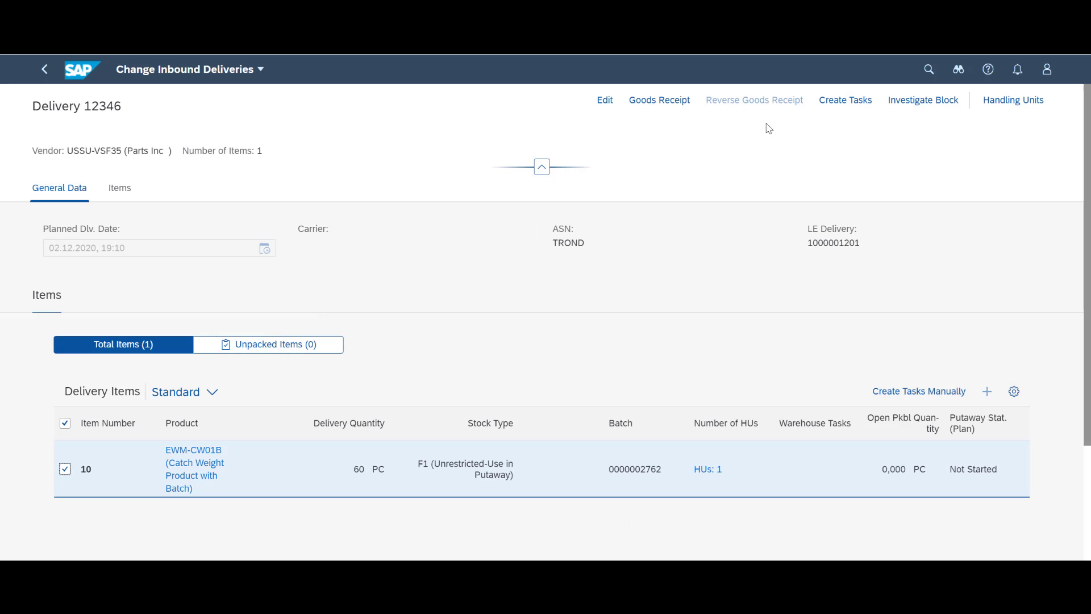
Post goods receipt for delivery 12346 and create its putaway warehouse tasks
{"action": "left_click", "coordinate": [663, 101]}
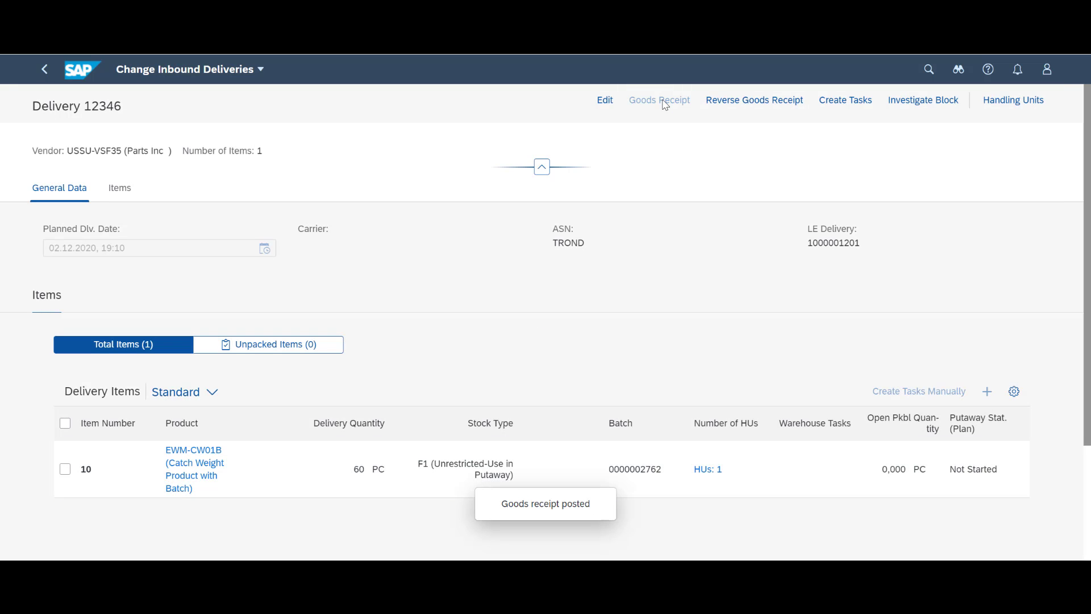
{"action": "left_click", "coordinate": [846, 100]}
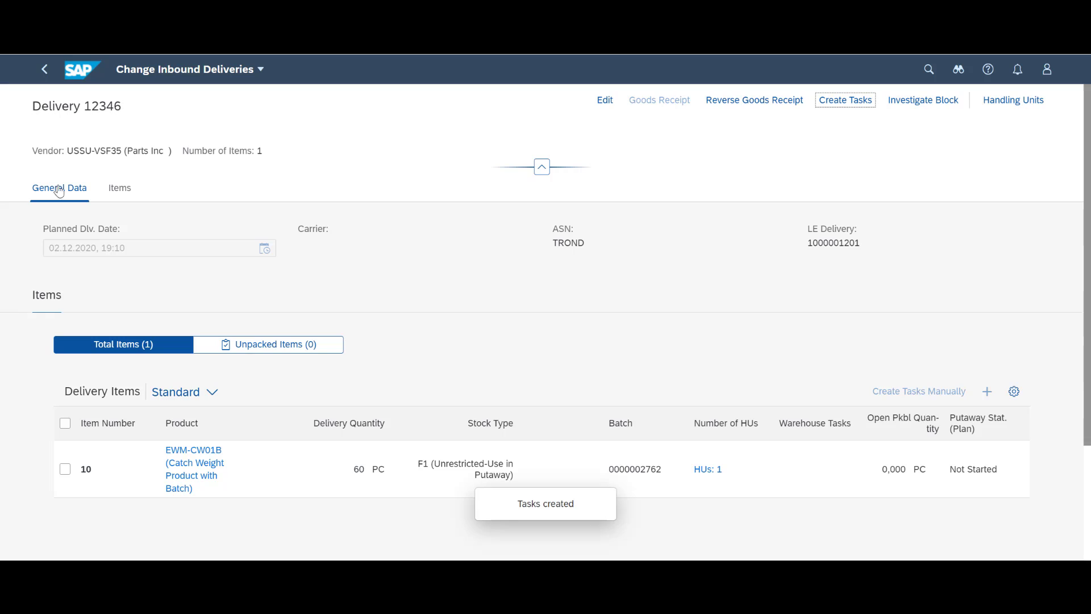
{"action": "left_click_drag", "start_coordinate": [84, 106], "coordinate": [122, 108]}
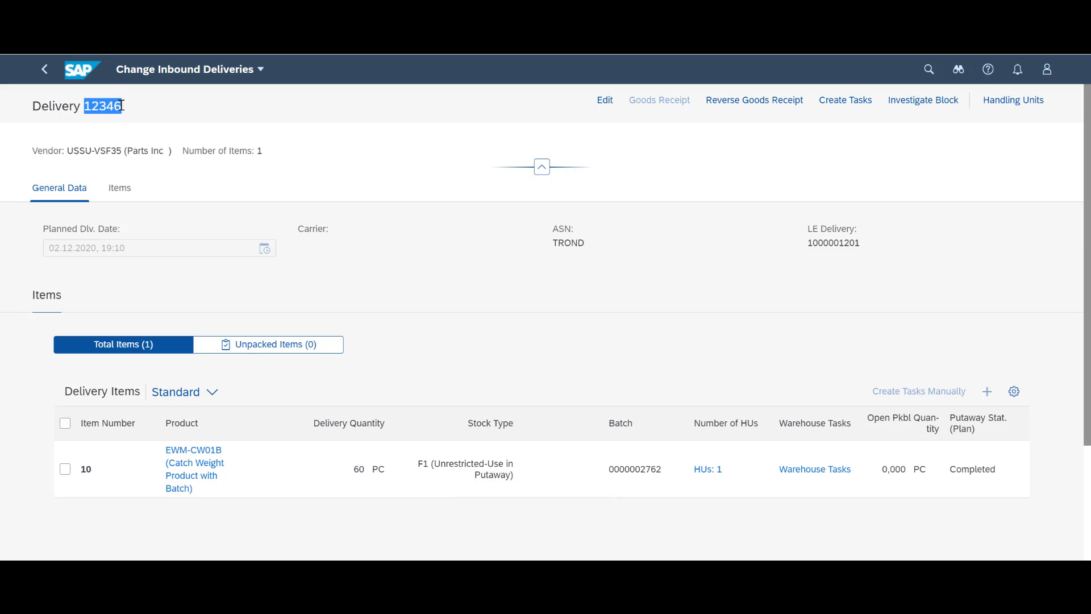
{"action": "left_click", "coordinate": [223, 110]}
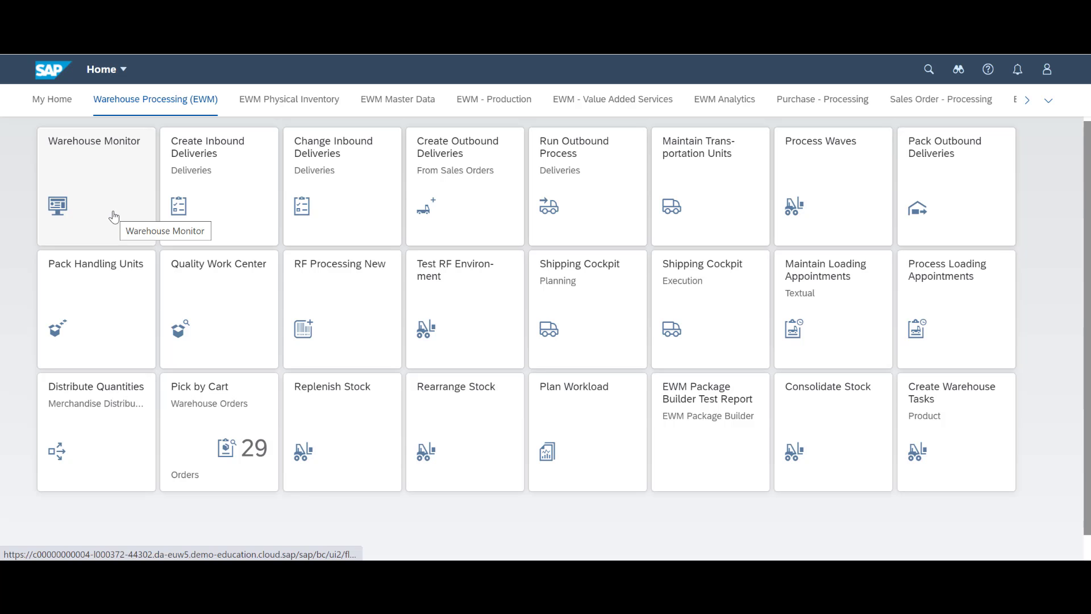
{"action": "left_click", "coordinate": [112, 215]}
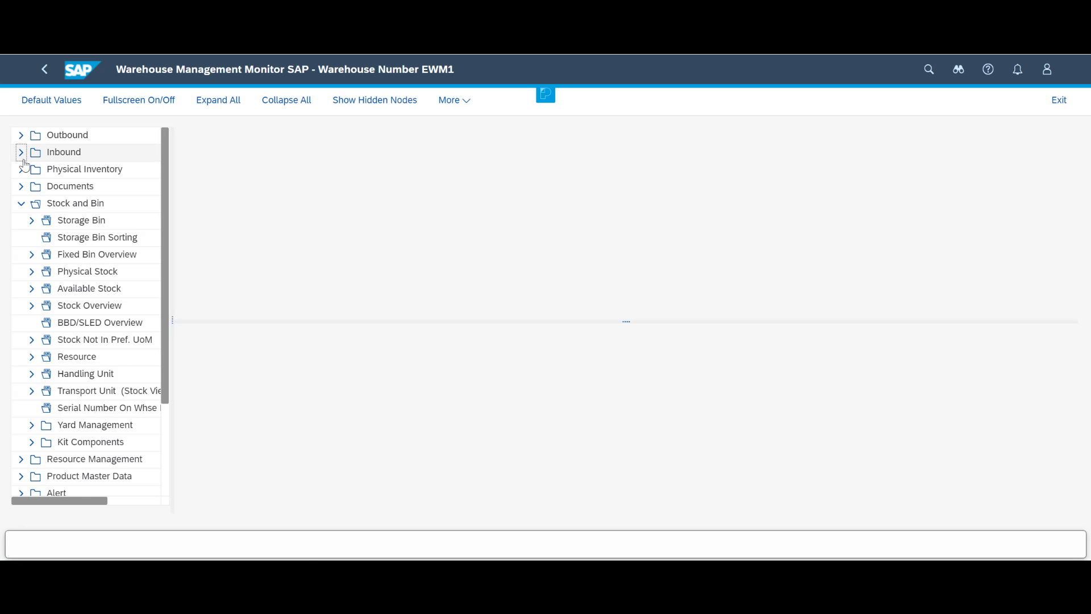
{"action": "left_click", "coordinate": [21, 154]}
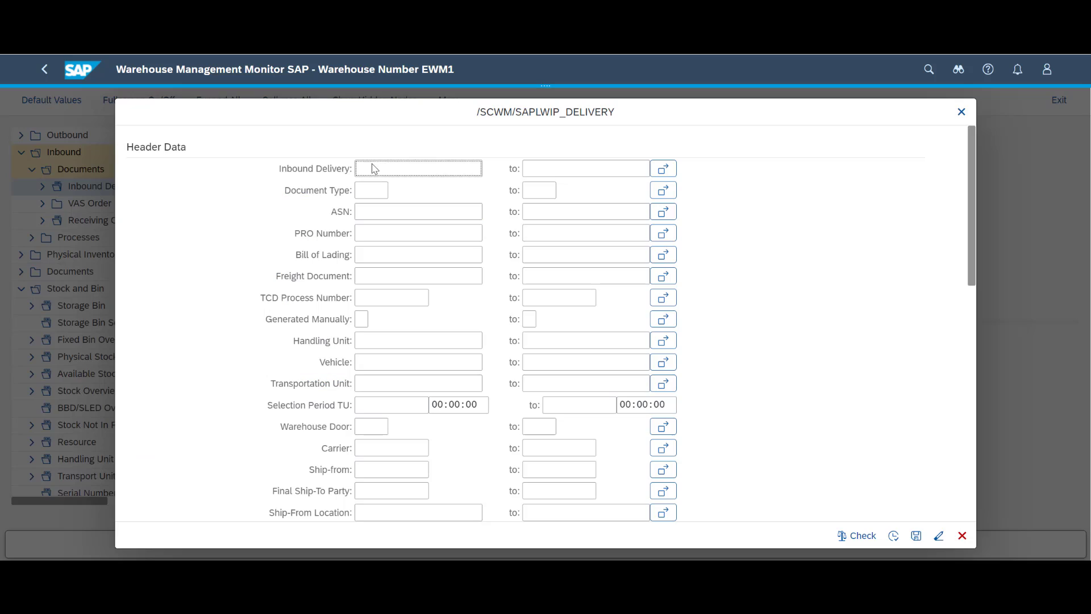
{"action": "left_click", "coordinate": [376, 168]}
{"action": "type", "text": "12346"}
{"action": "left_click", "coordinate": [891, 536]}
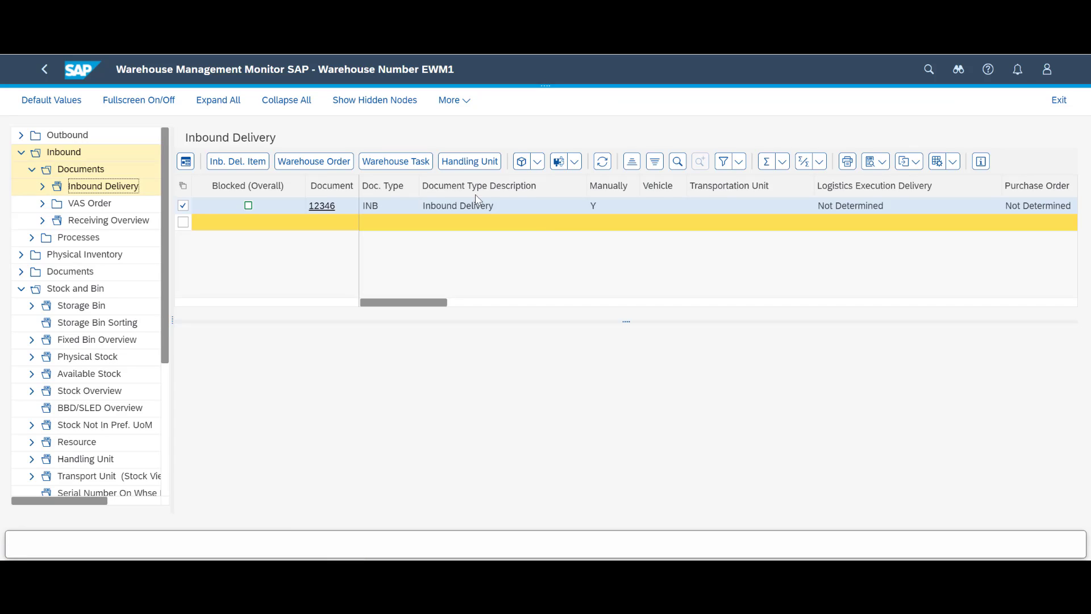
{"action": "left_click", "coordinate": [307, 165]}
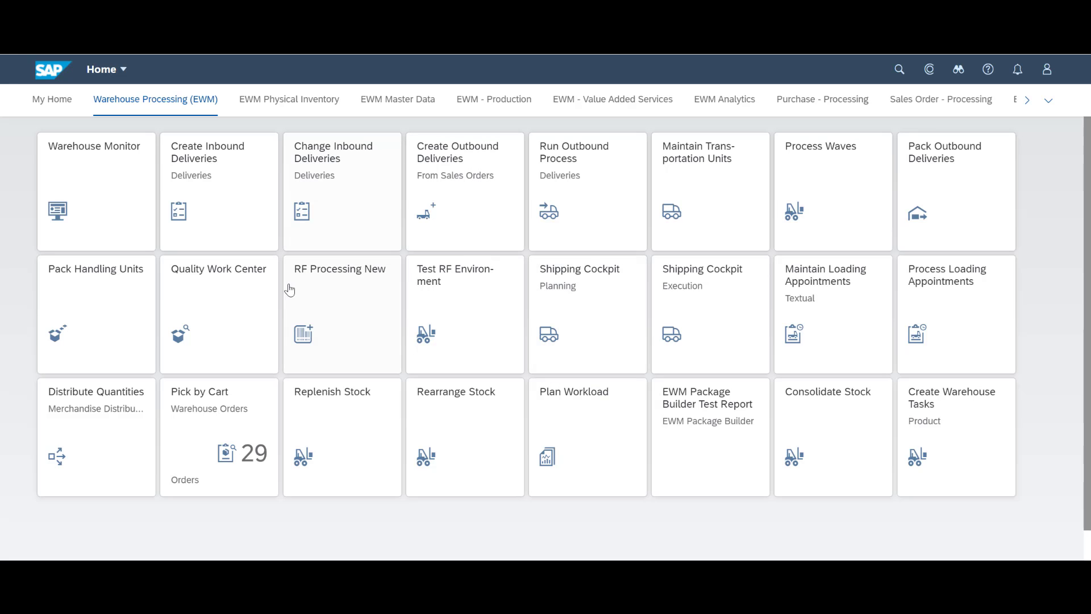
In RF Putaway by WO, submit the warehouse order and verify source HU 804505
{"action": "left_click", "coordinate": [328, 320]}
{"action": "left_click", "coordinate": [217, 302]}
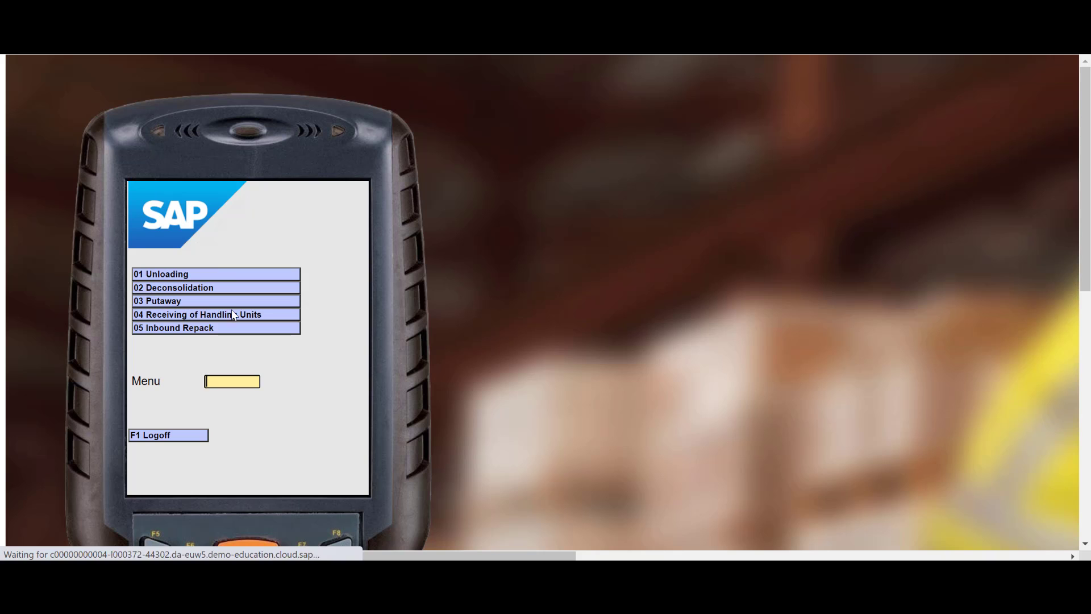
{"action": "left_click", "coordinate": [206, 302]}
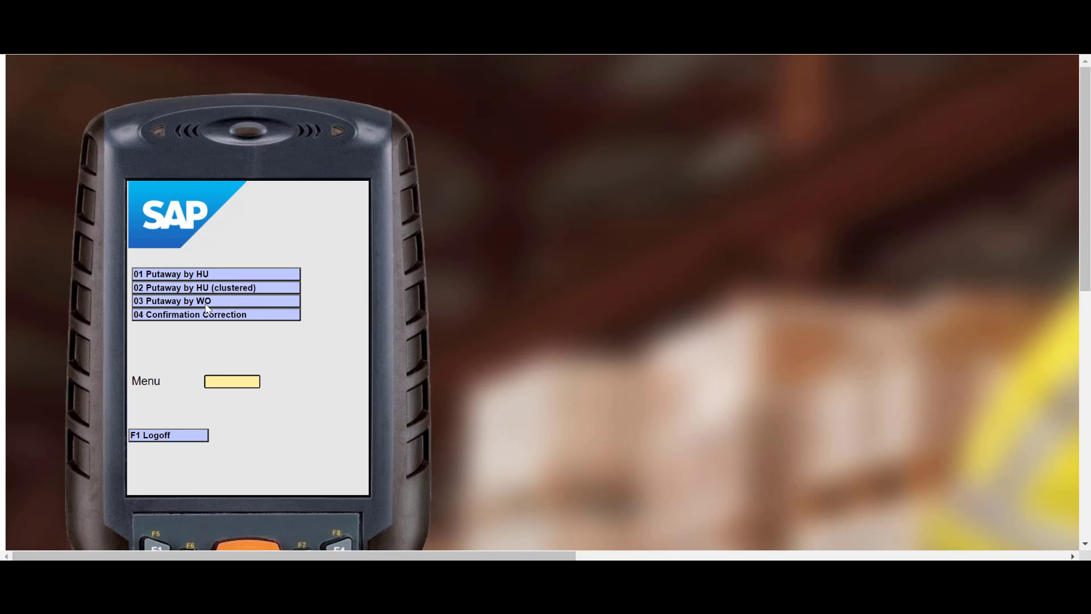
{"action": "left_click", "coordinate": [208, 304]}
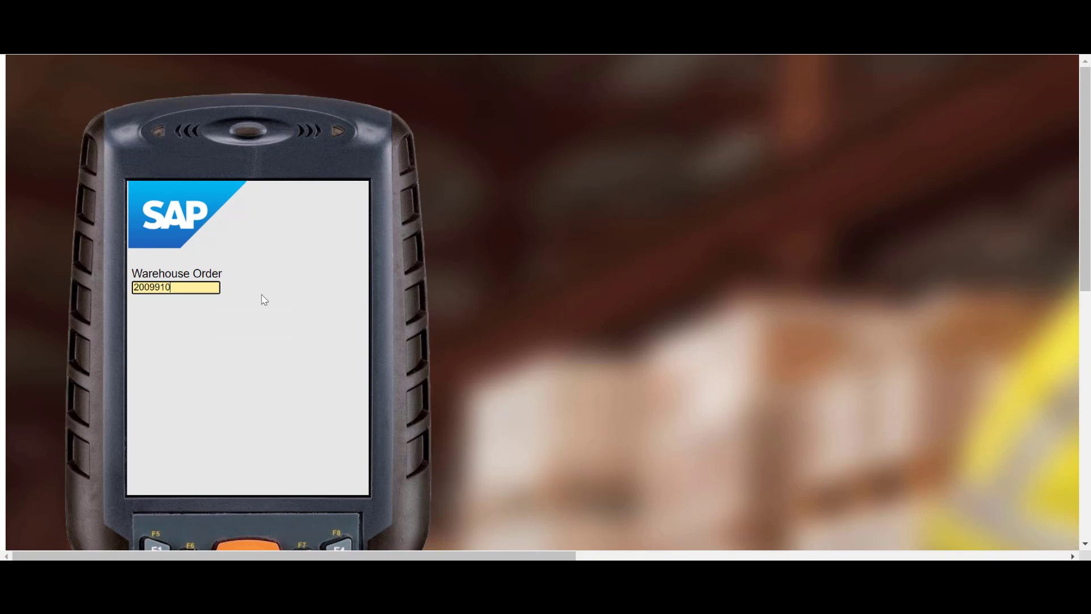
{"action": "key", "text": "Return"}
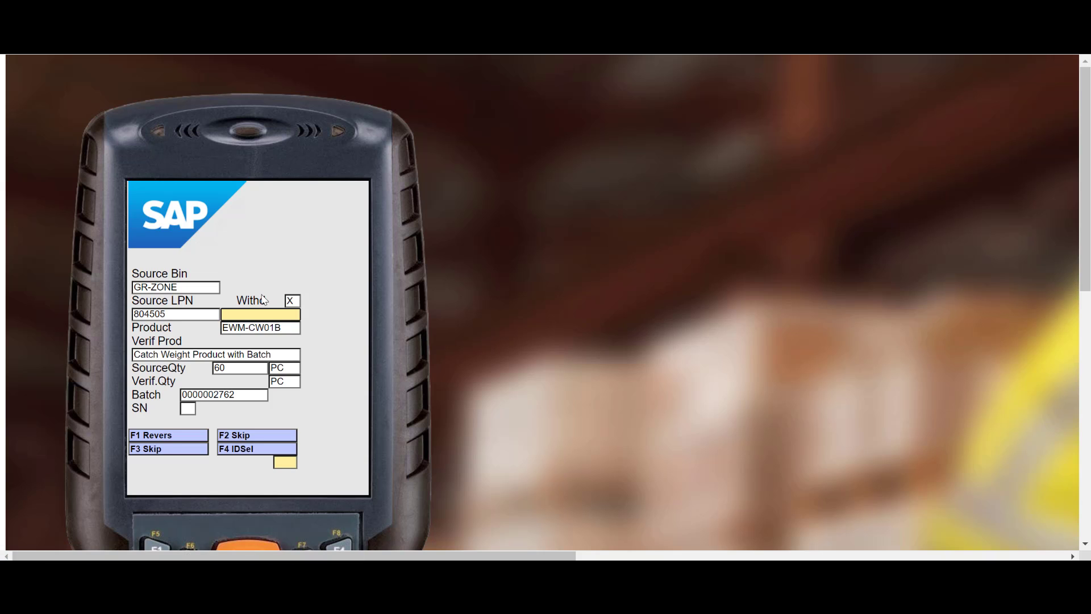
{"action": "type", "text": "804505"}
{"action": "key", "text": "Return"}
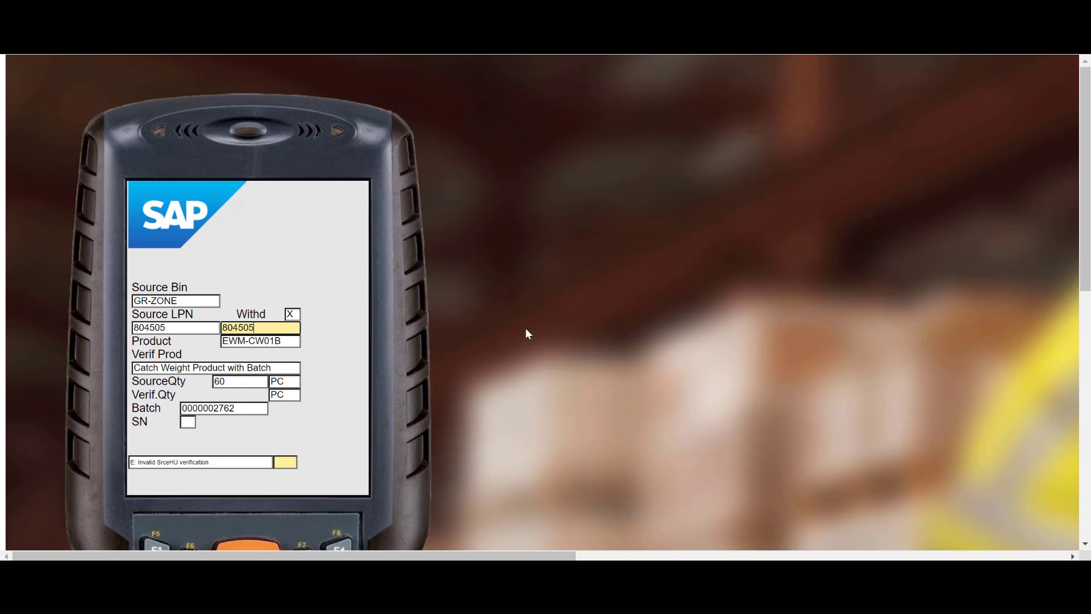
Record a 72 KG catch weight and confirm putaway into bin TCBK.01.05.04
{"action": "key", "text": "Return"}
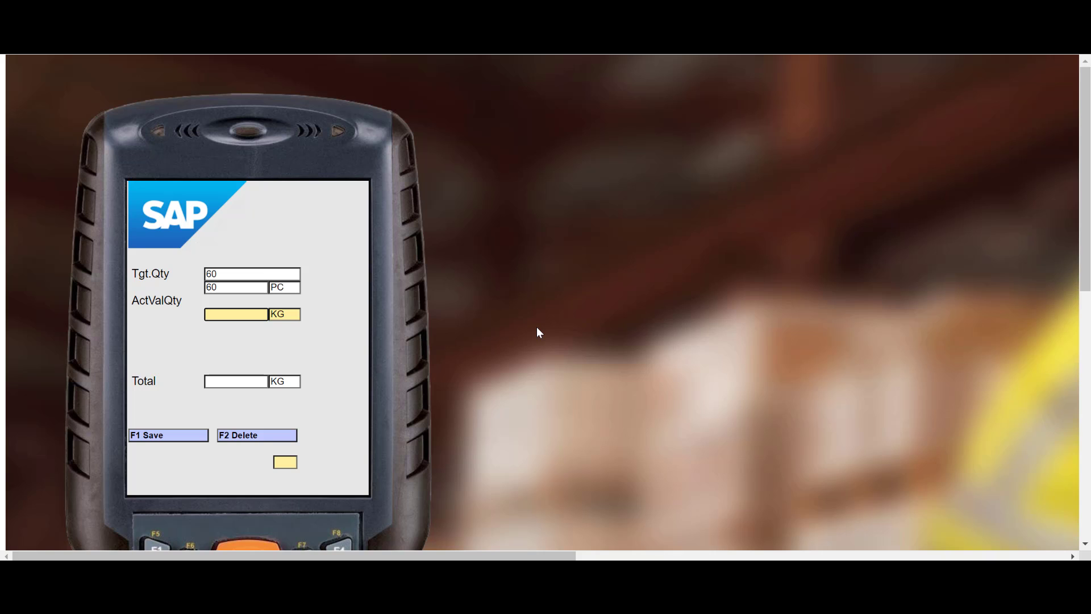
{"action": "type", "text": "72"}
{"action": "key", "text": "Return"}
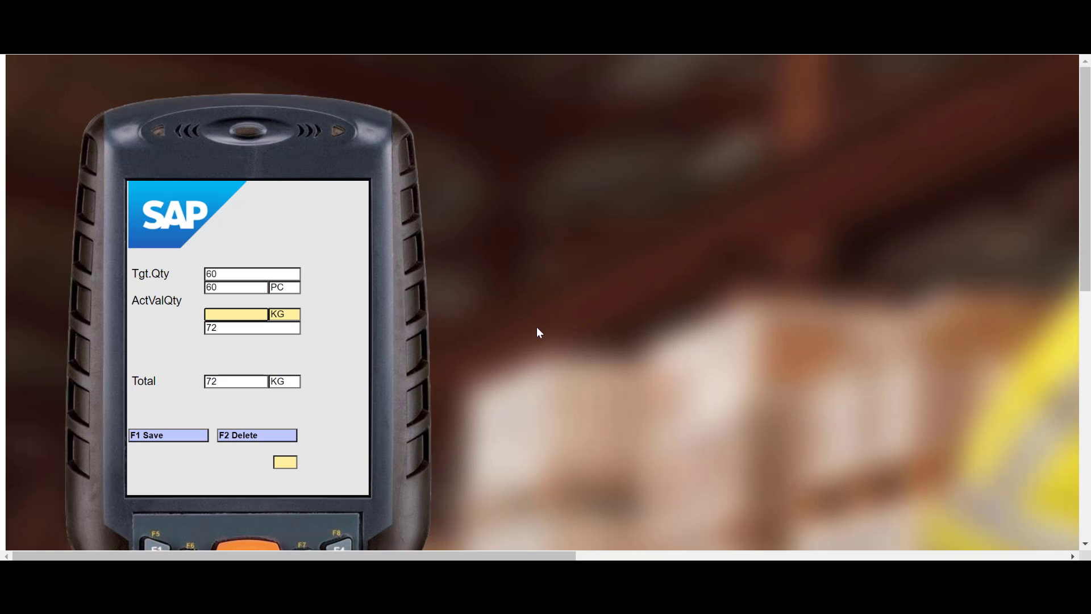
{"action": "left_click", "coordinate": [197, 433]}
{"action": "key", "text": "Return"}
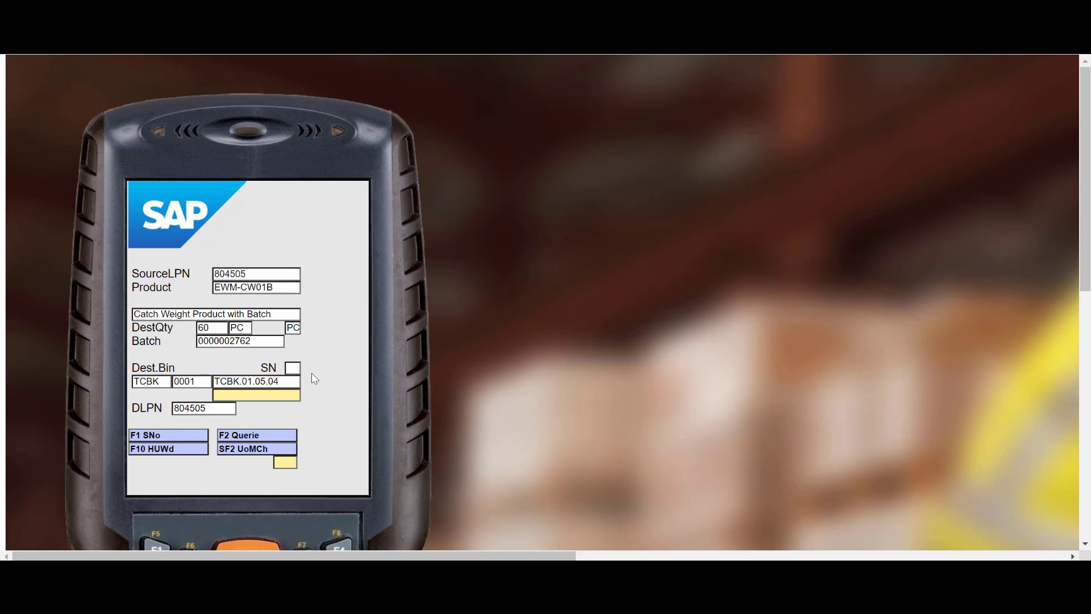
{"action": "left_click", "coordinate": [254, 400]}
{"action": "type", "text": "TCBK.01.05.04"}
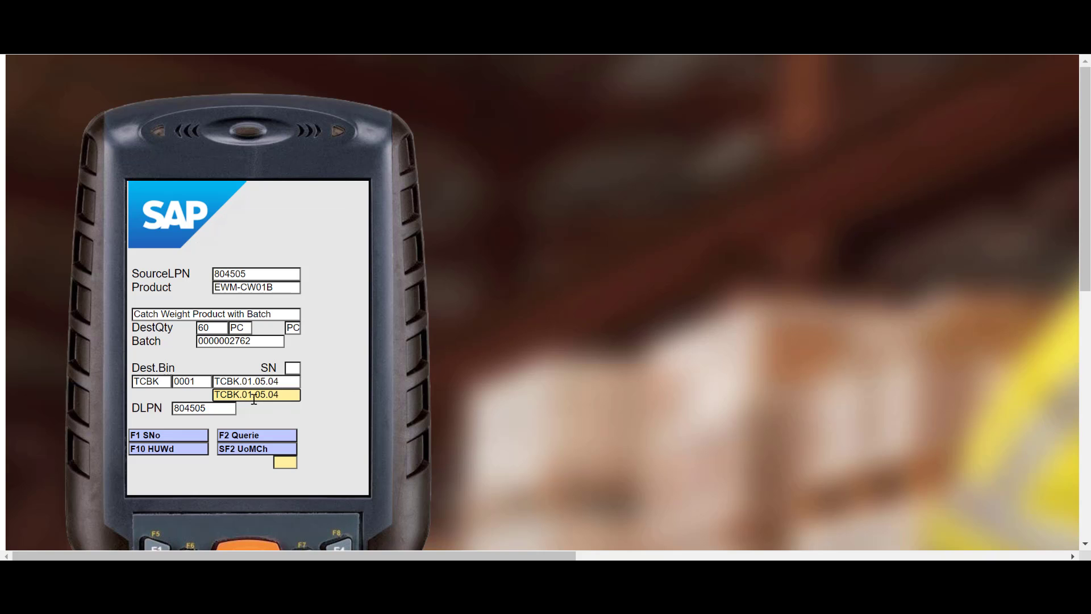
{"action": "key", "text": "Return"}
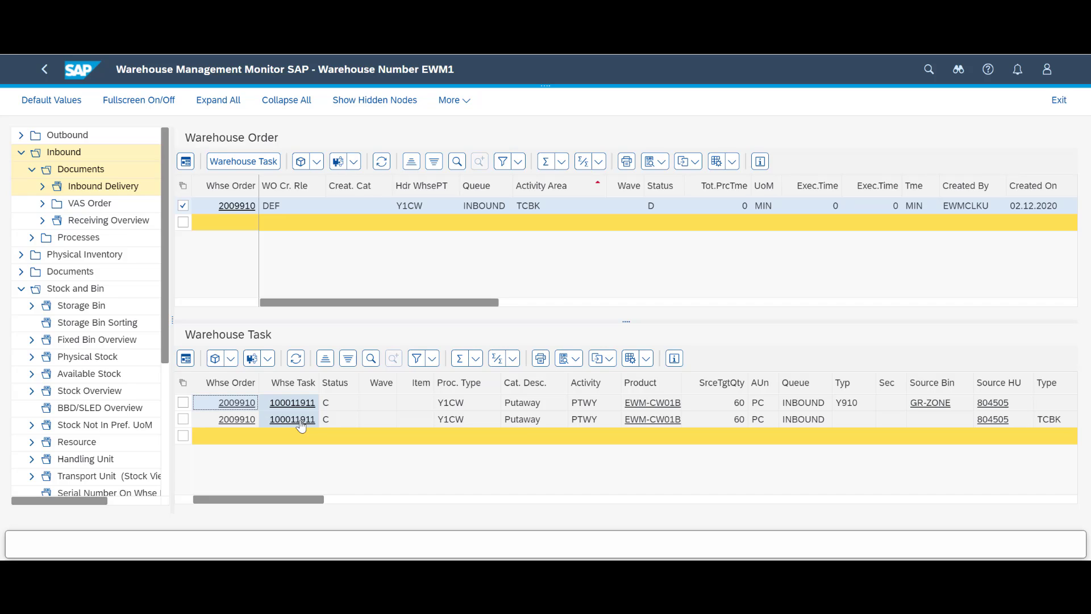
Open warehouse task 100011911 and view the details of its item 2
{"action": "left_click", "coordinate": [300, 421]}
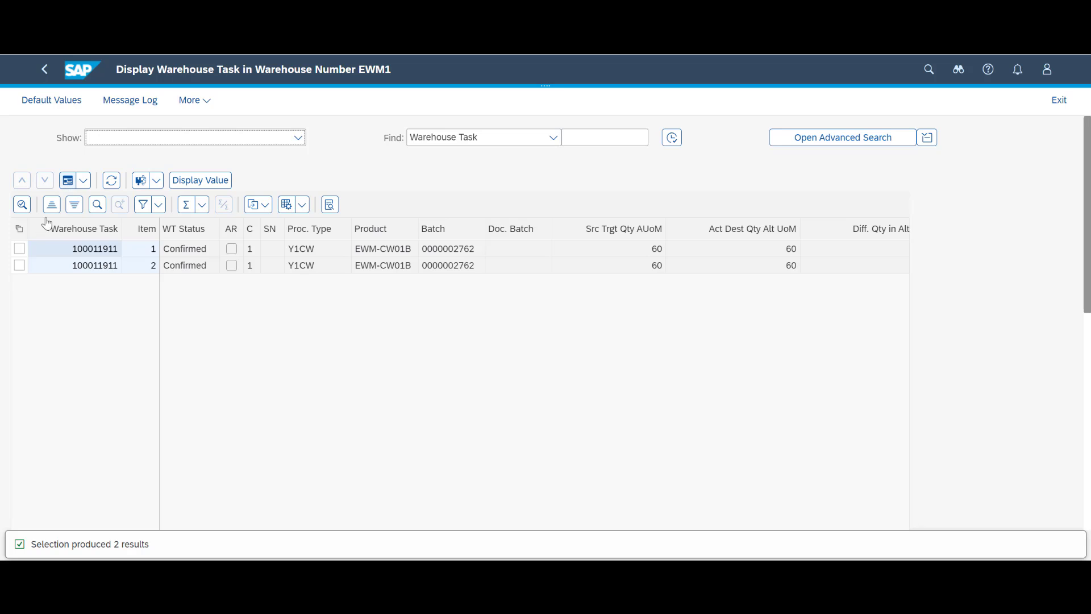
{"action": "left_click", "coordinate": [19, 265]}
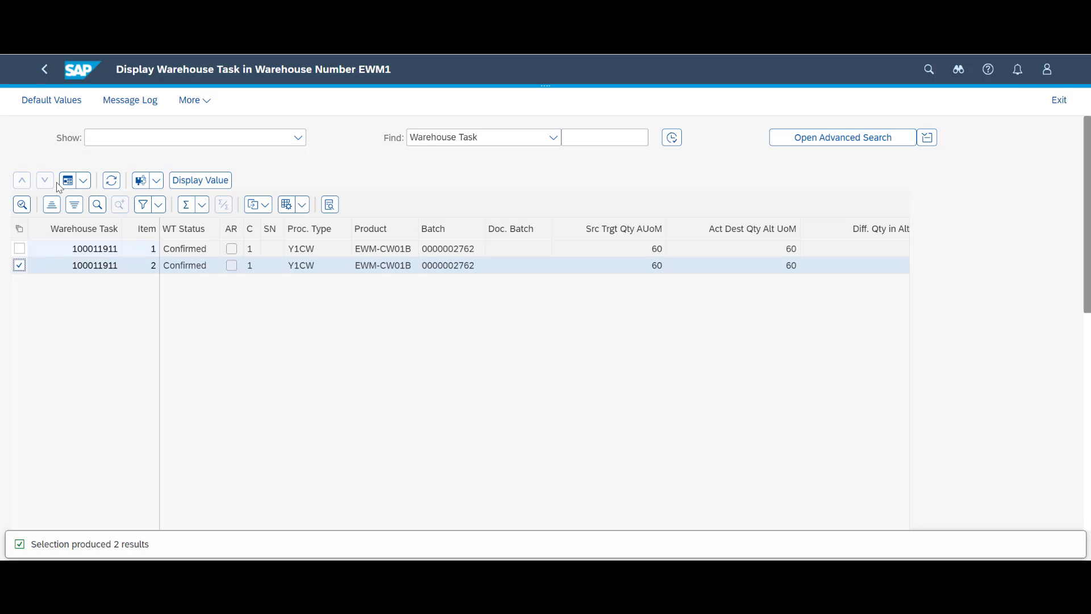
{"action": "left_click", "coordinate": [116, 206]}
{"action": "scroll", "coordinate": [142, 279], "scroll_direction": "down", "scroll_amount": 3}
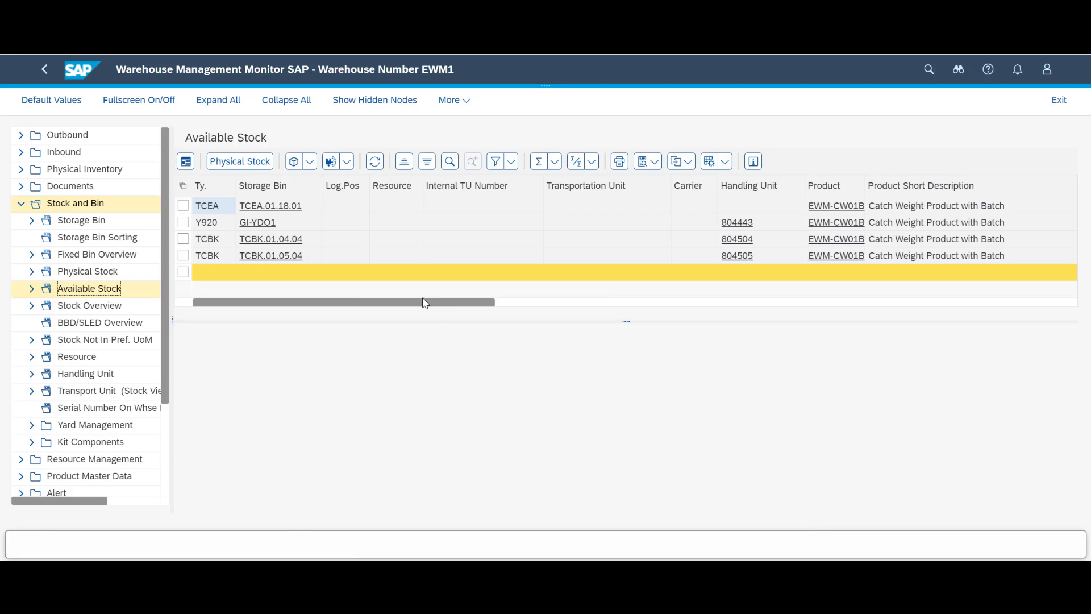
Open handling unit 804505 and select its catch-weight batch product line (60 PC, 72 KG)
{"action": "left_click", "coordinate": [437, 311]}
{"action": "left_click", "coordinate": [743, 257]}
{"action": "left_click", "coordinate": [173, 234]}
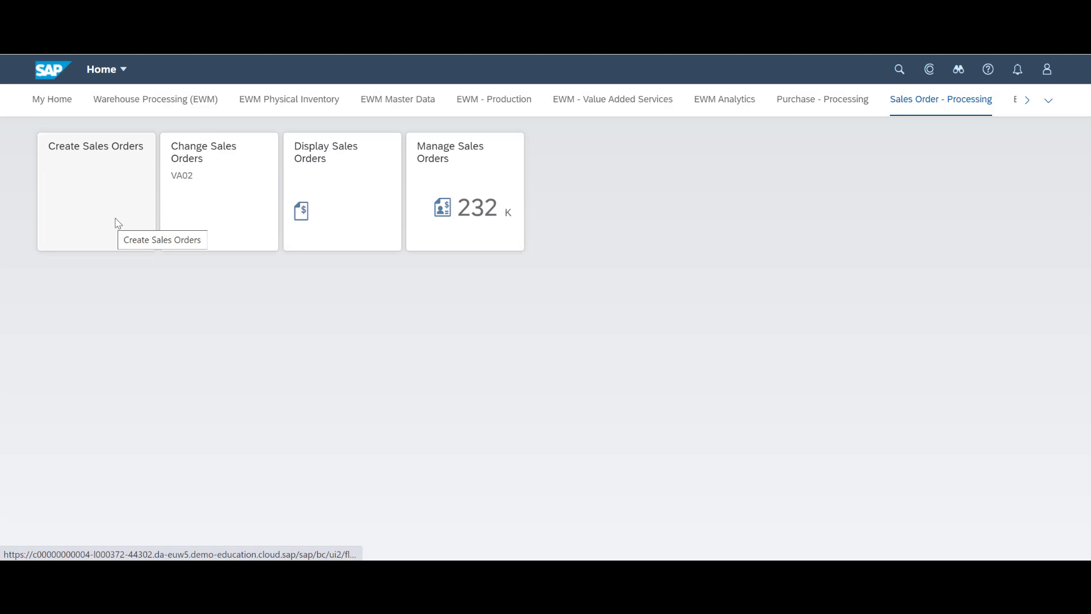
Start a standard sales order of type OR for sales area 1710/10/00
{"action": "left_click", "coordinate": [115, 224]}
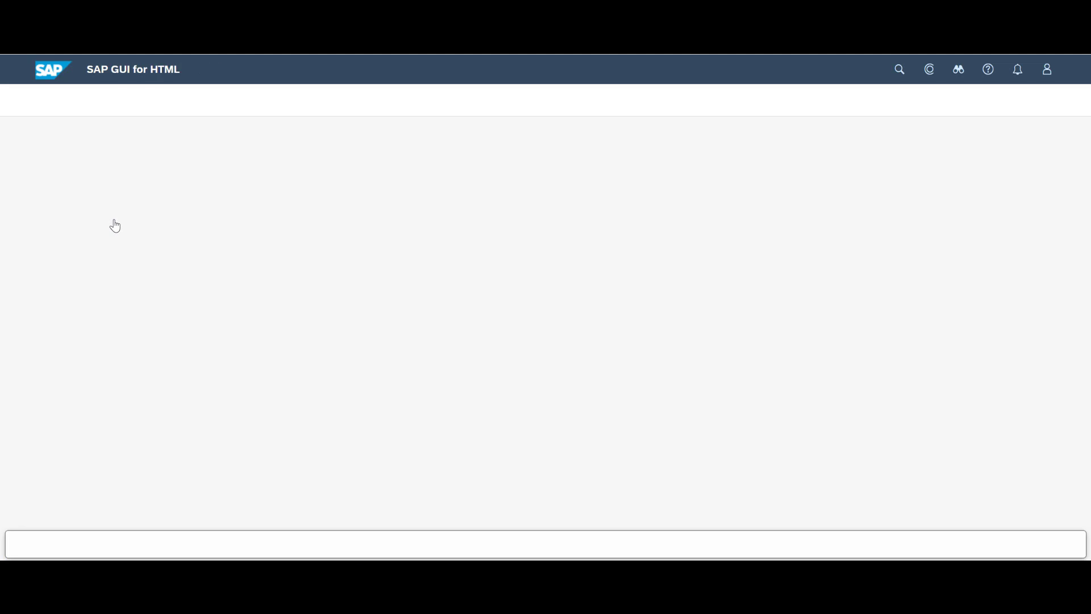
{"action": "type", "text": "OR"}
{"action": "key", "text": "Tab"}
{"action": "type", "text": "17"}
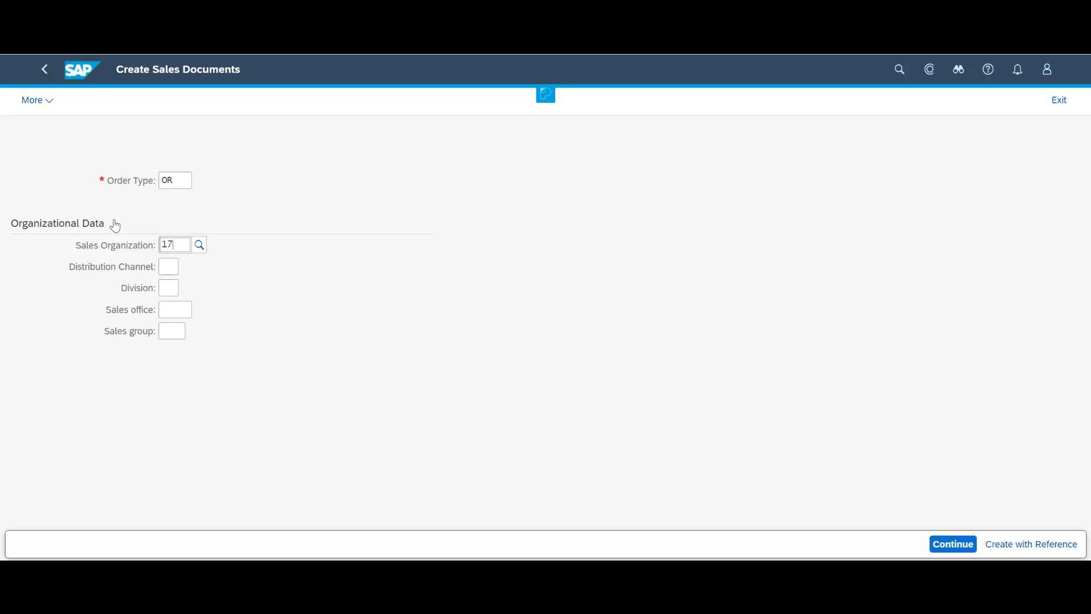
{"action": "type", "text": "10"}
{"action": "key", "text": "Tab"}
{"action": "type", "text": "10"}
{"action": "key", "text": "Tab"}
{"action": "type", "text": "00"}
{"action": "key", "text": "Return"}
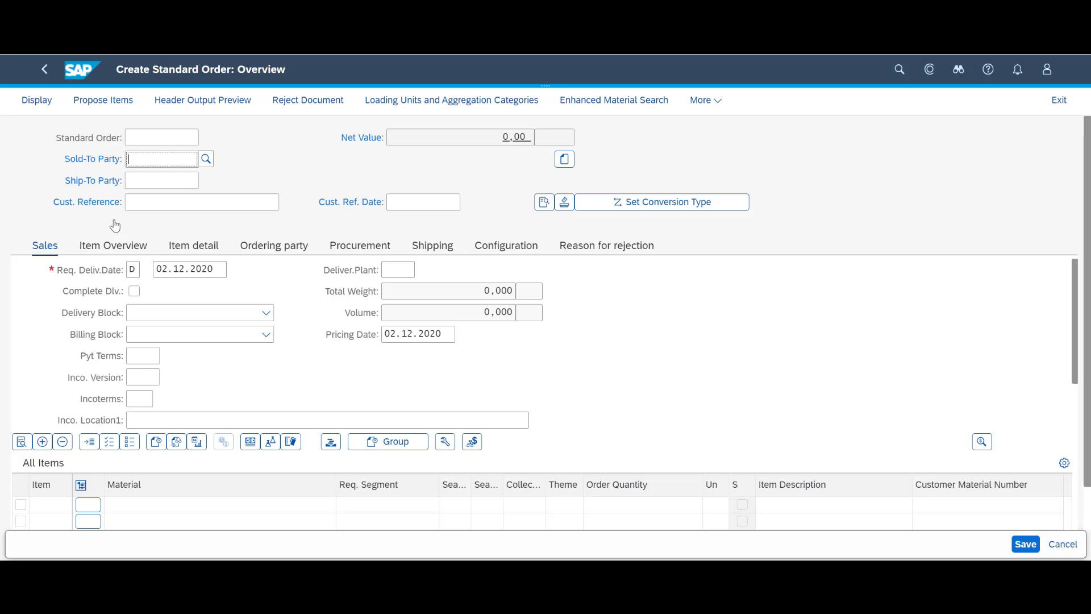
Enter the sold-to party, customer reference and 1 piece of EWM-CW01B, then save order 237037
{"action": "type", "text": "USCU-L-45"}
{"action": "key", "text": "Tab"}
{"action": "key", "text": "Tab"}
{"action": "type", "text": "Trond"}
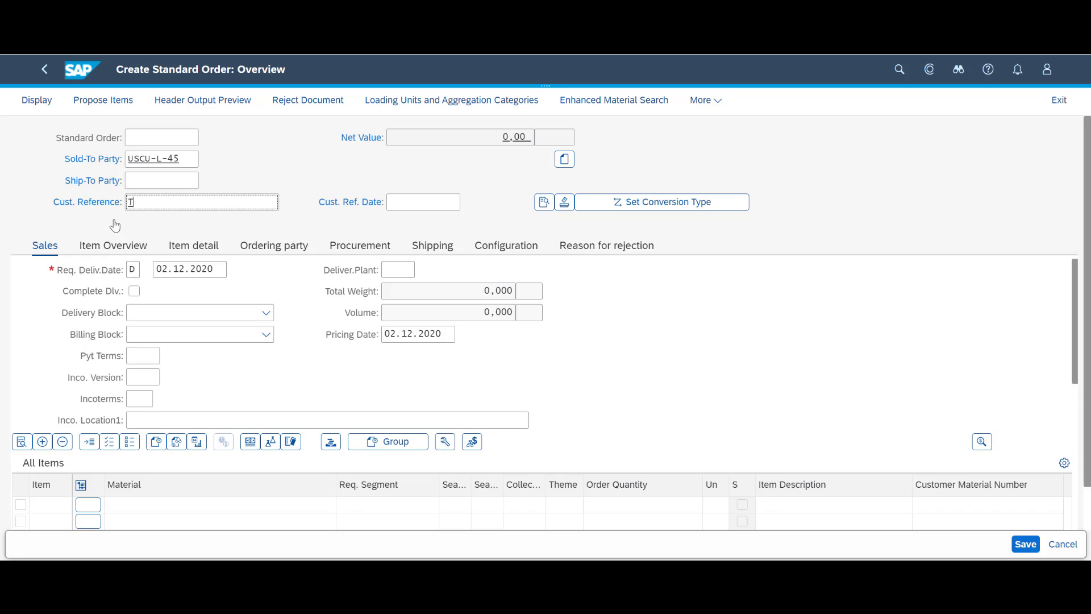
{"action": "left_click", "coordinate": [122, 507]}
{"action": "type", "text": "EWM-CW01B"}
{"action": "key", "text": "Tab"}
{"action": "key", "text": "Tab"}
{"action": "key", "text": "Tab"}
{"action": "key", "text": "Tab"}
{"action": "key", "text": "Tab"}
{"action": "key", "text": "Tab"}
{"action": "type", "text": "1"}
{"action": "key", "text": "Tab"}
{"action": "key", "text": "Return"}
{"action": "key", "text": "ctrl+s"}
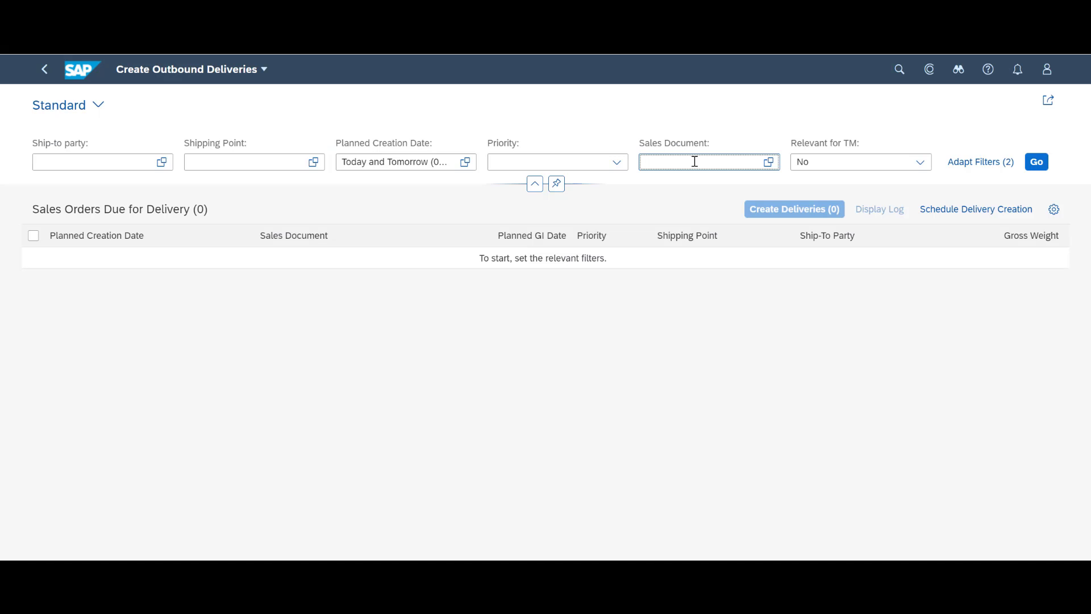
Create outbound delivery 80204116 from sales order 237037 and display the creation log
{"action": "type", "text": "237037"}
{"action": "left_click", "coordinate": [1036, 163]}
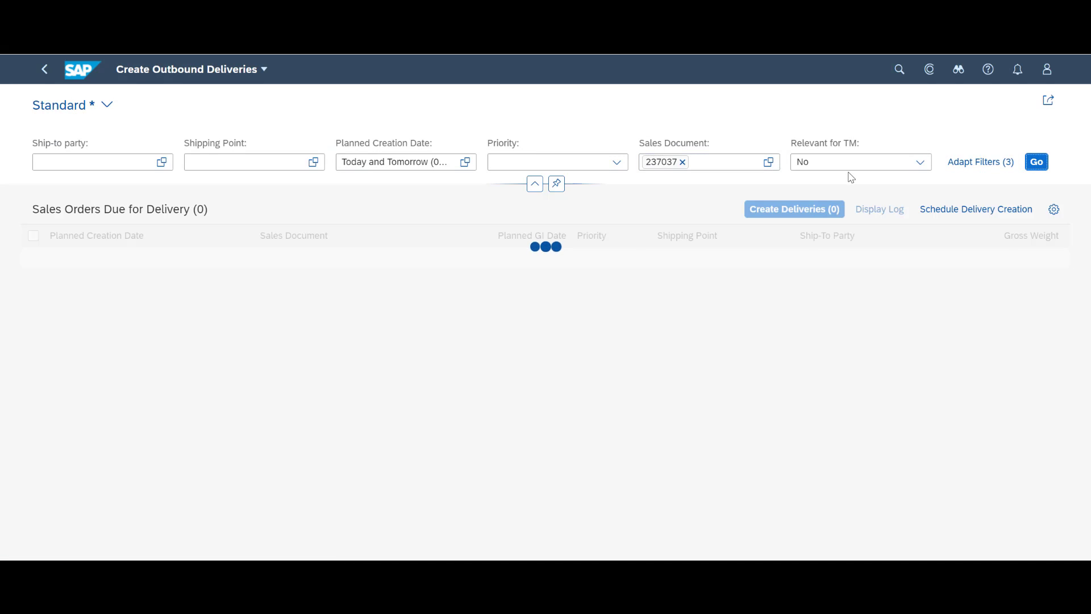
{"action": "left_click", "coordinate": [38, 264]}
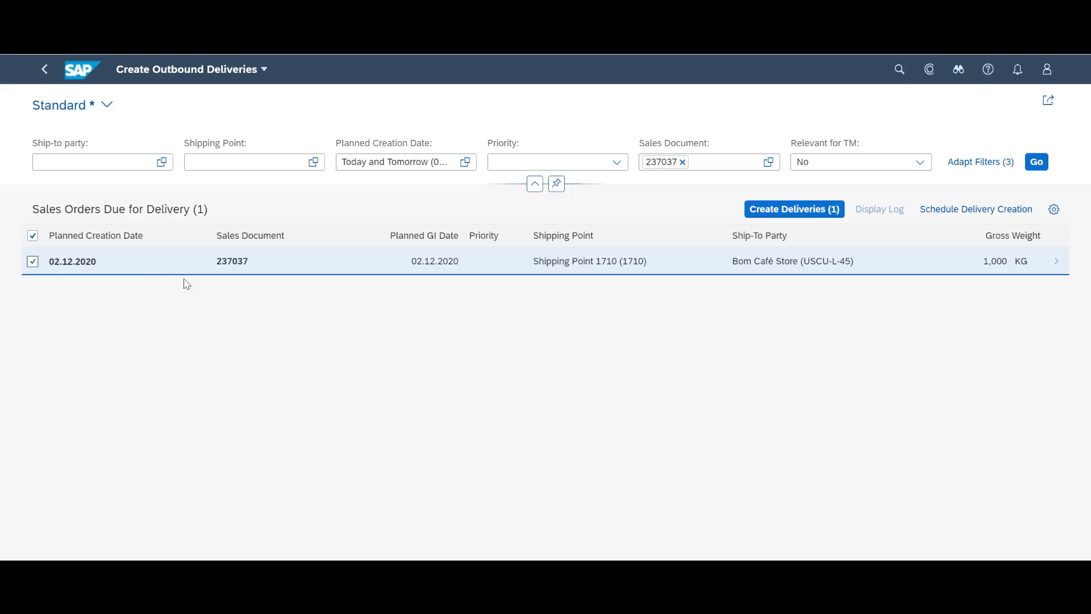
{"action": "left_click", "coordinate": [812, 220]}
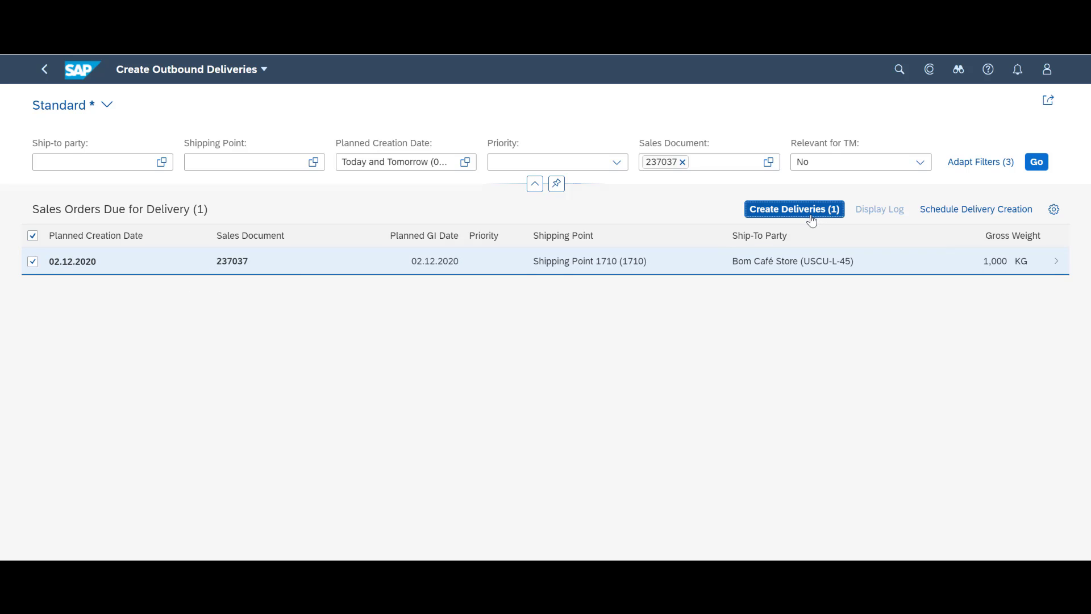
{"action": "left_click", "coordinate": [873, 212]}
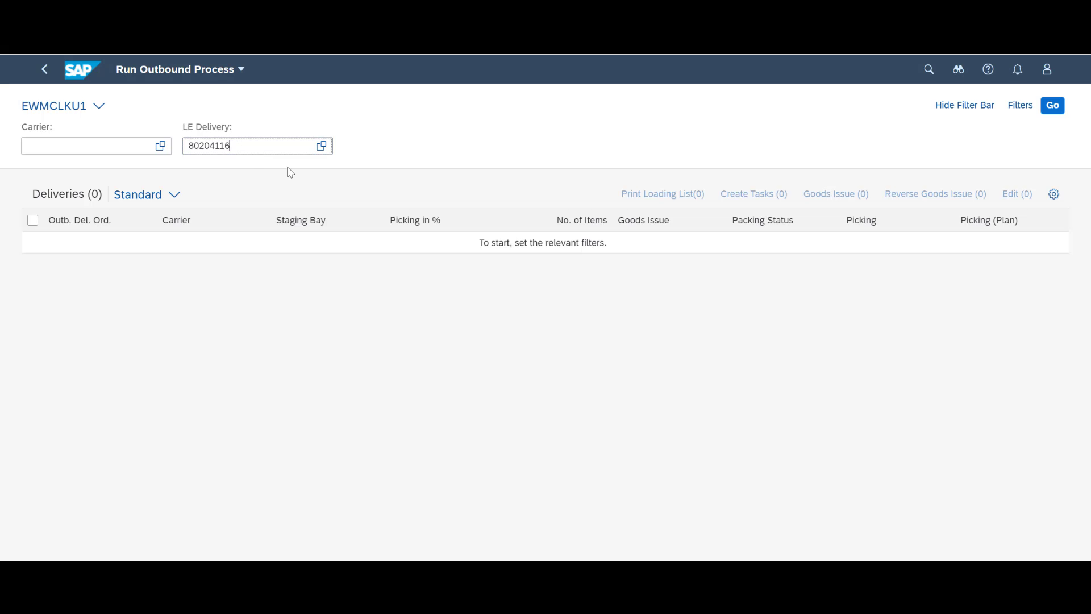
Create tasks for delivery order 12347 of delivery 80204116 and view its warehouse tasks
{"action": "left_click", "coordinate": [1053, 105]}
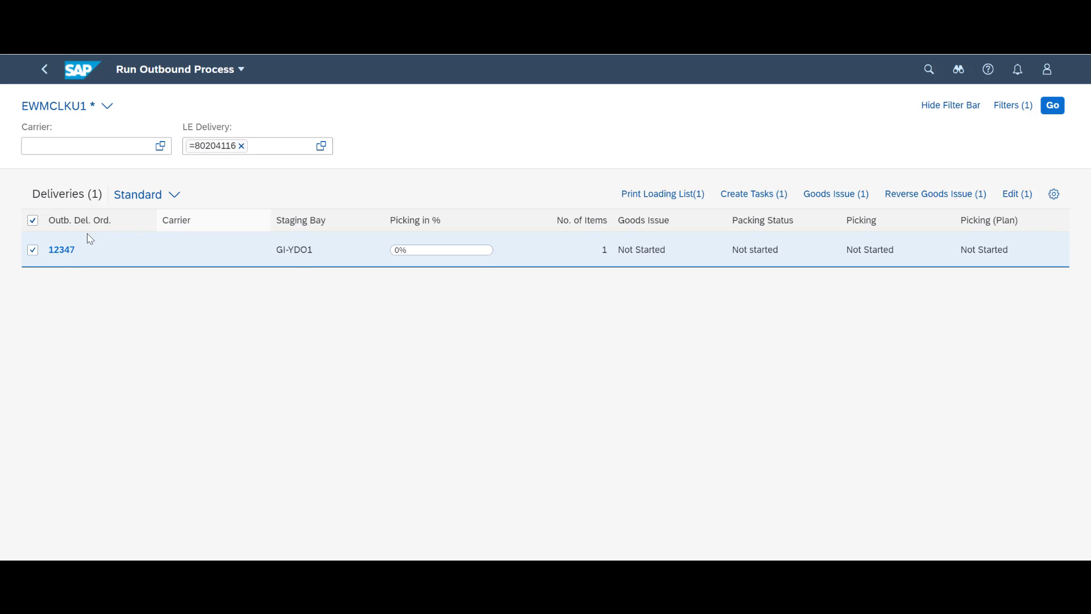
{"action": "left_click", "coordinate": [773, 196]}
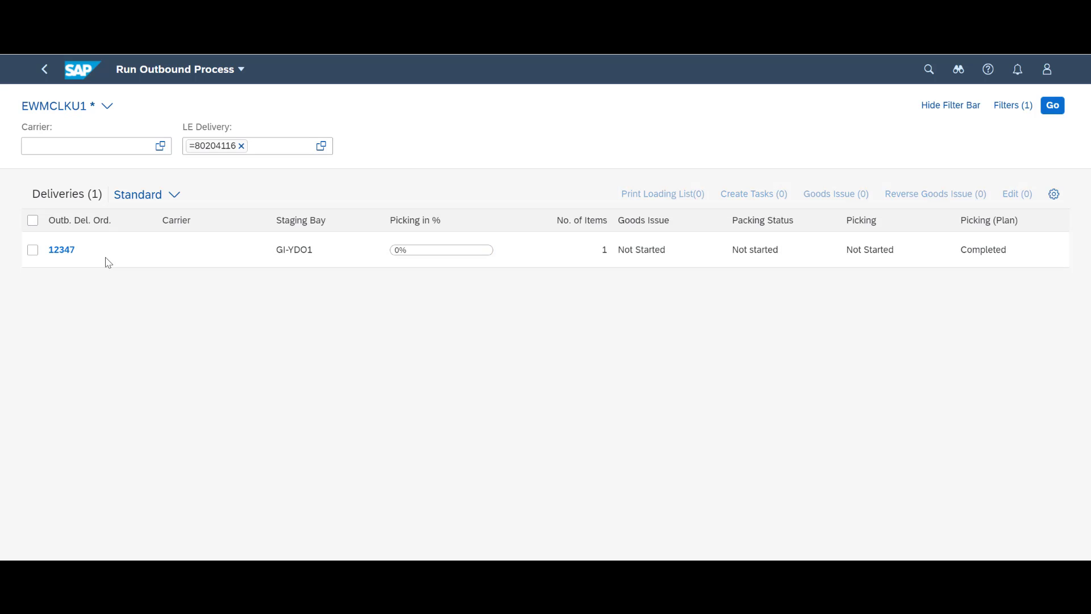
{"action": "left_click", "coordinate": [61, 249]}
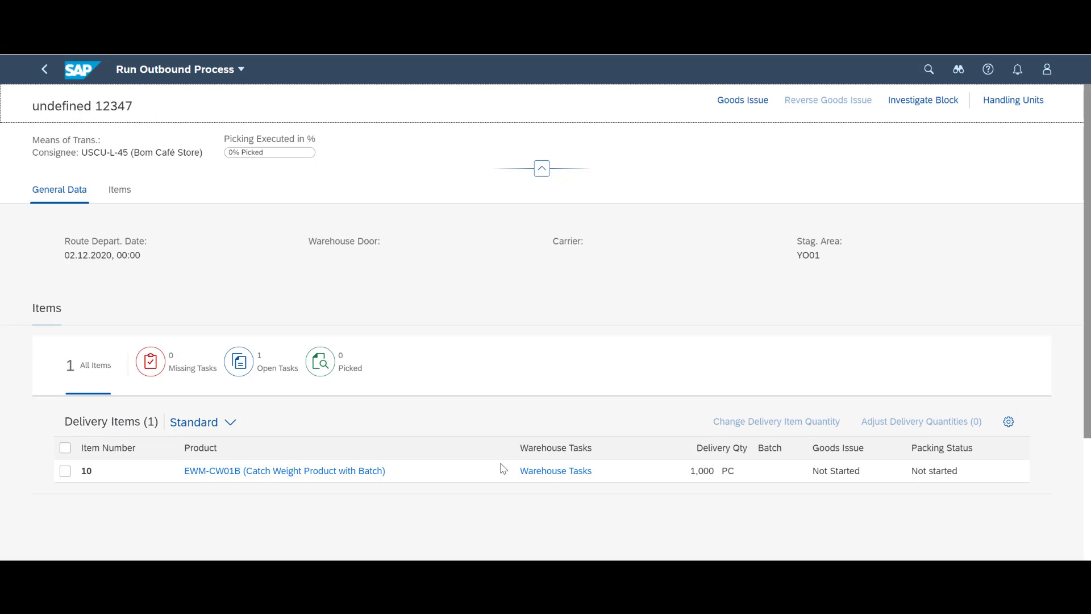
{"action": "left_click", "coordinate": [555, 475]}
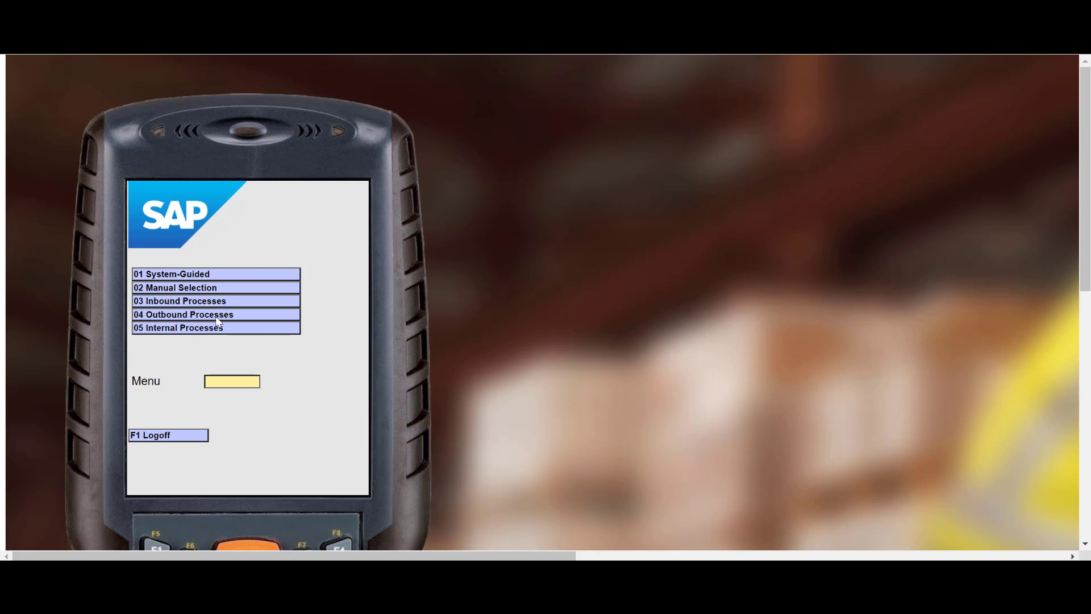
Start RF picking by warehouse order 2009911 with a pick HU of packaging MZ-PKG-A104
{"action": "left_click", "coordinate": [216, 315]}
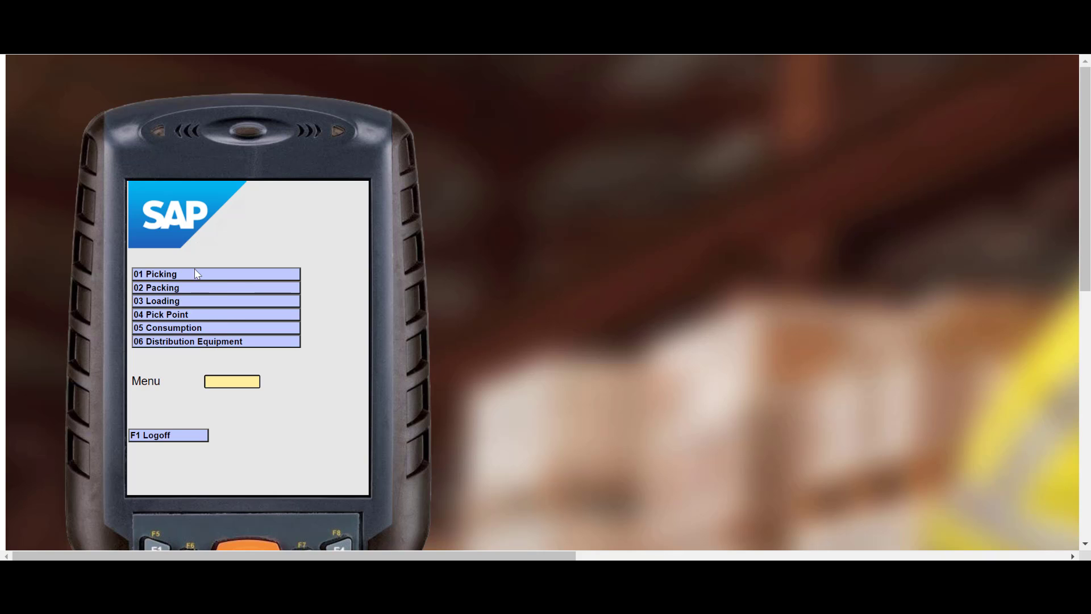
{"action": "left_click", "coordinate": [195, 274]}
{"action": "left_click", "coordinate": [202, 314]}
{"action": "left_click", "coordinate": [189, 290]}
{"action": "left_click", "coordinate": [191, 301]}
{"action": "key", "text": "Return"}
{"action": "left_click", "coordinate": [250, 328]}
{"action": "left_click", "coordinate": [236, 344]}
{"action": "left_click", "coordinate": [253, 435]}
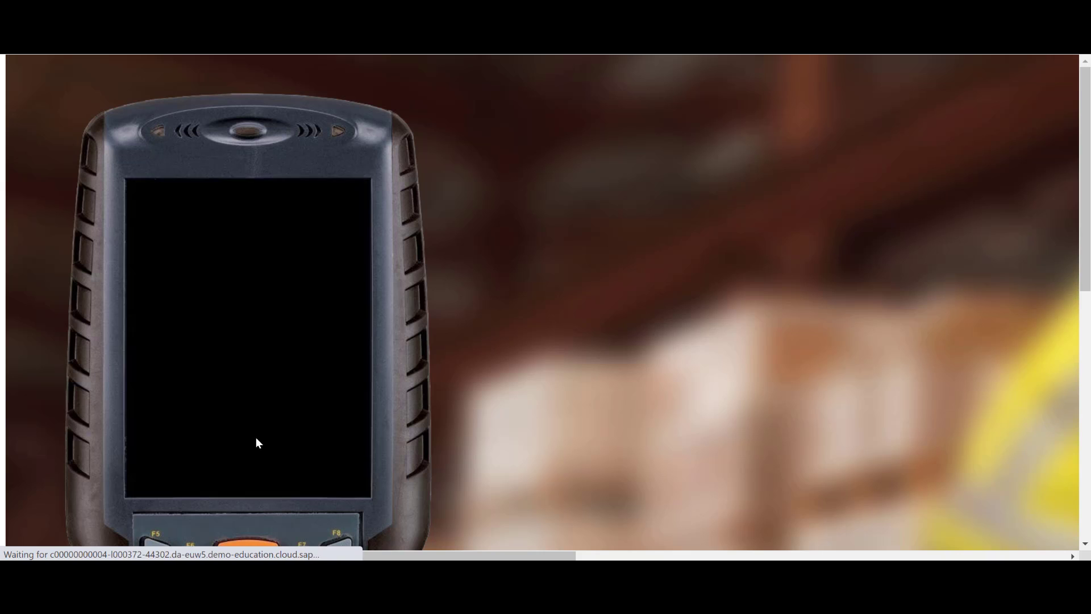
{"action": "left_click", "coordinate": [257, 450]}
Verify source bin TCEA.01.18.01 and product EWM-CW01B
{"action": "left_click", "coordinate": [279, 288]}
{"action": "type", "text": "TCEA.01.18.01"}
{"action": "key", "text": "Return"}
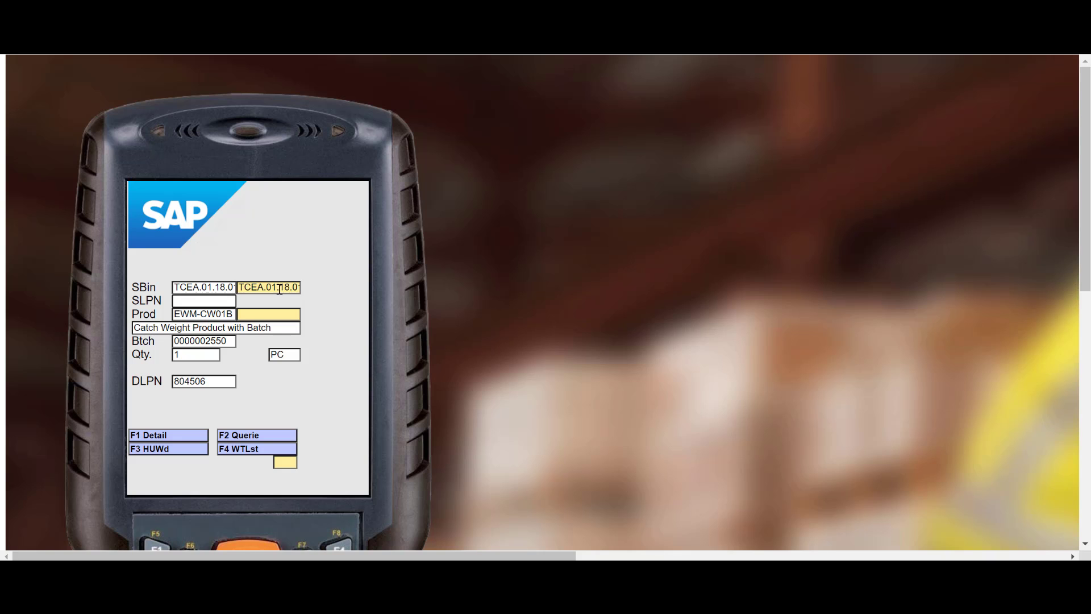
{"action": "left_click", "coordinate": [240, 315]}
{"action": "type", "text": "EWM-CW01B"}
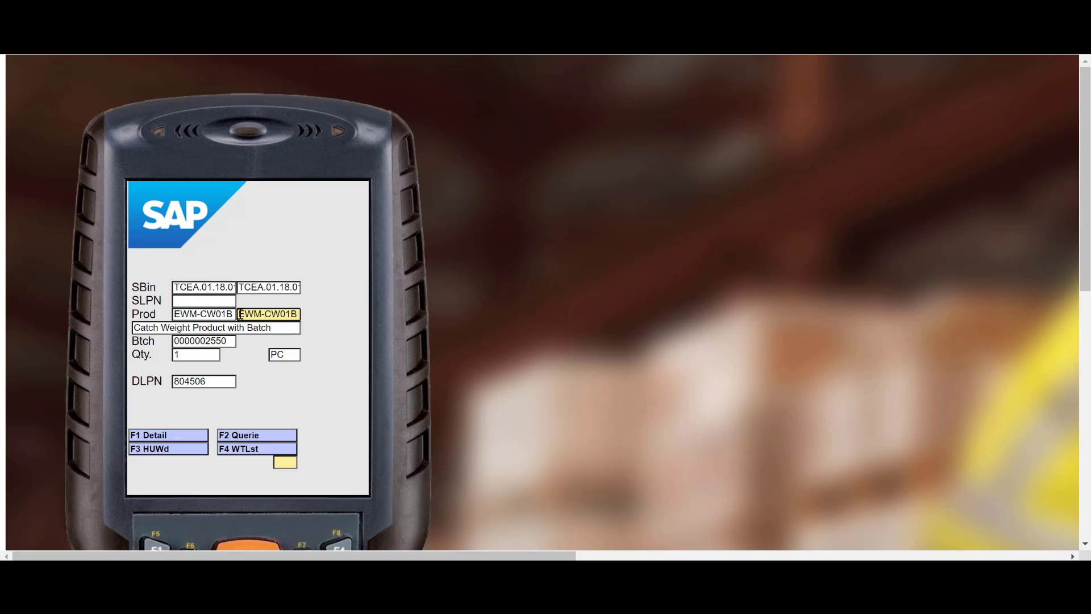
{"action": "key", "text": "Return"}
Record a catch weight of 1,1 KG, save, and confirm destination bin GI-YDO1
{"action": "type", "text": "1"}
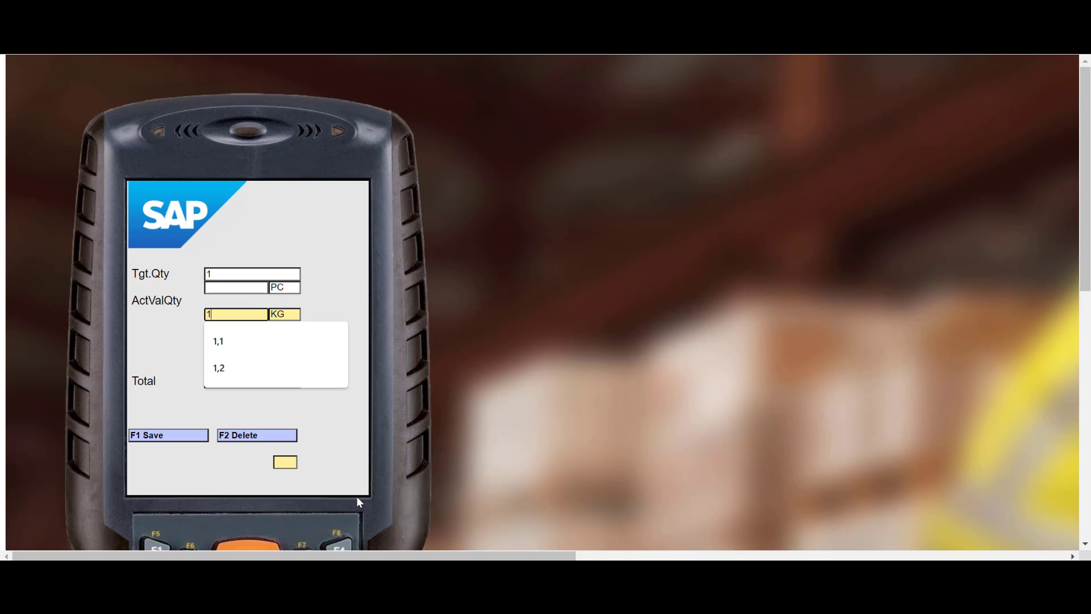
{"action": "type", "text": ",1"}
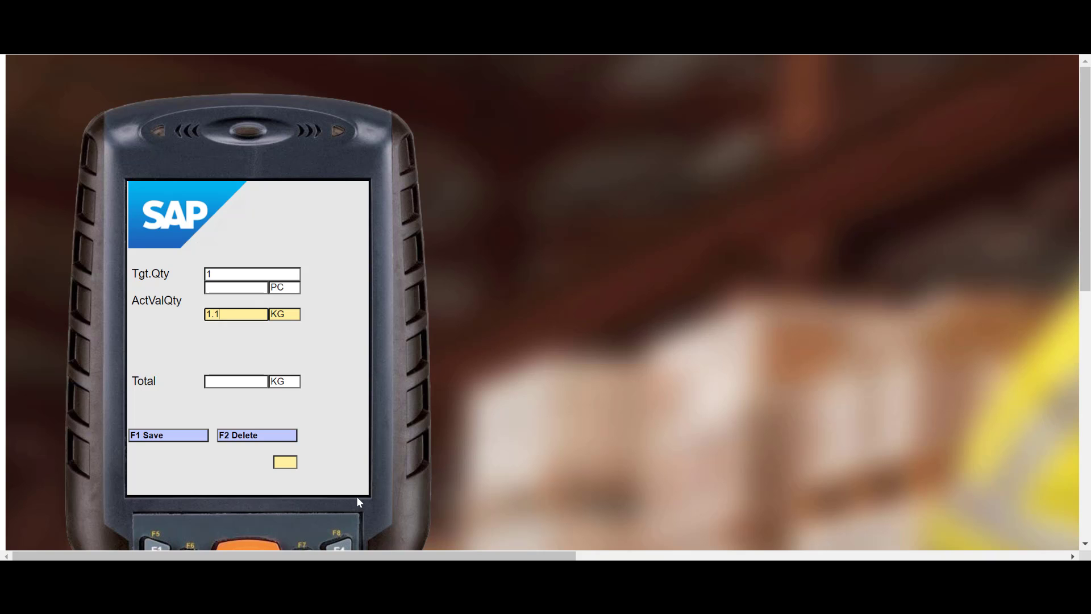
{"action": "key", "text": "Return"}
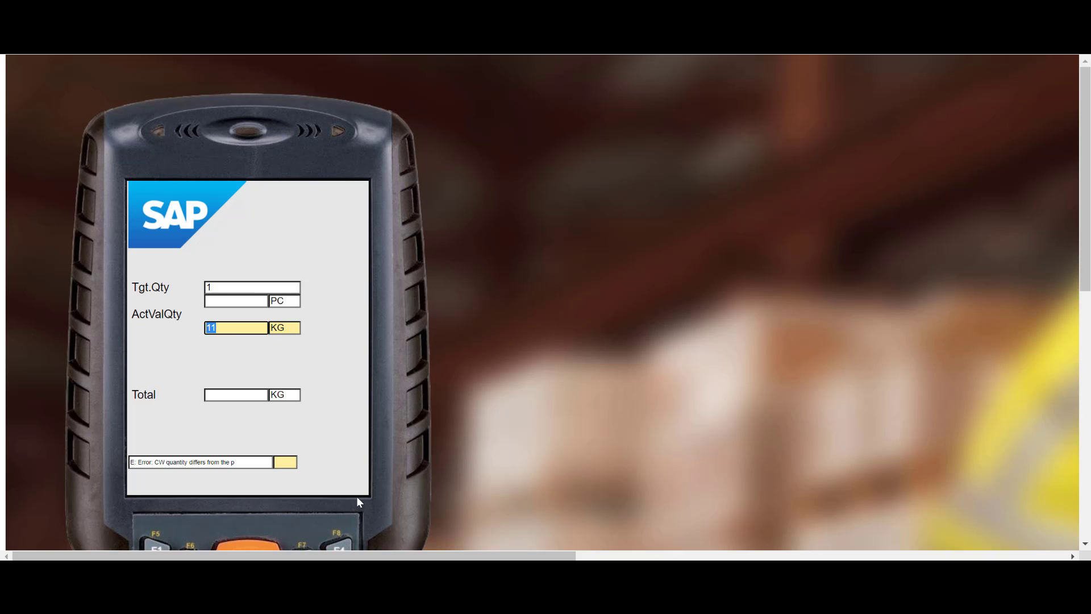
{"action": "type", "text": "1,1"}
{"action": "key", "text": "Return"}
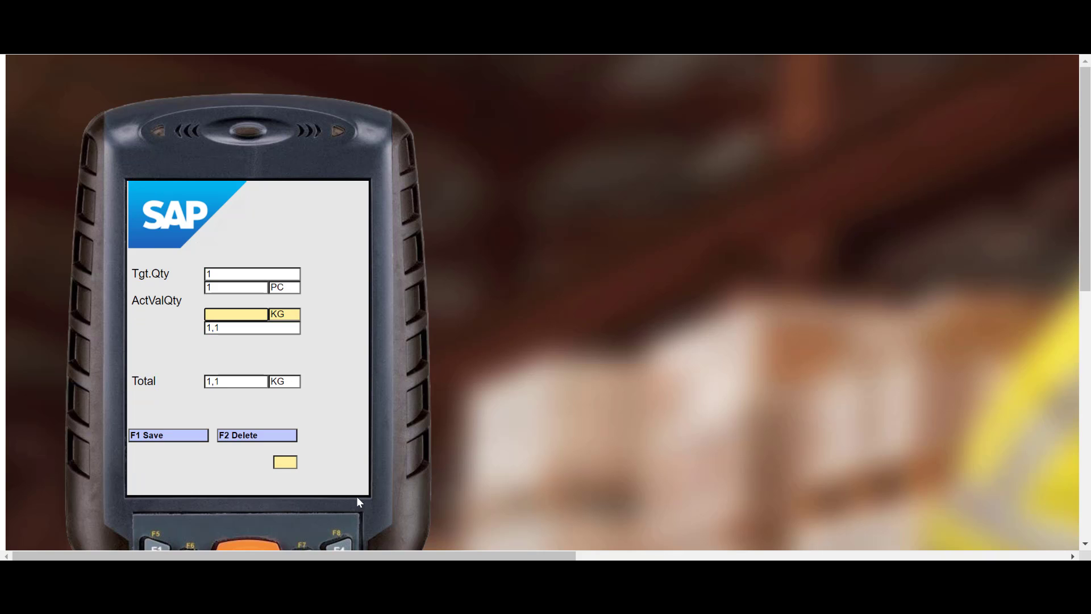
{"action": "left_click", "coordinate": [157, 436]}
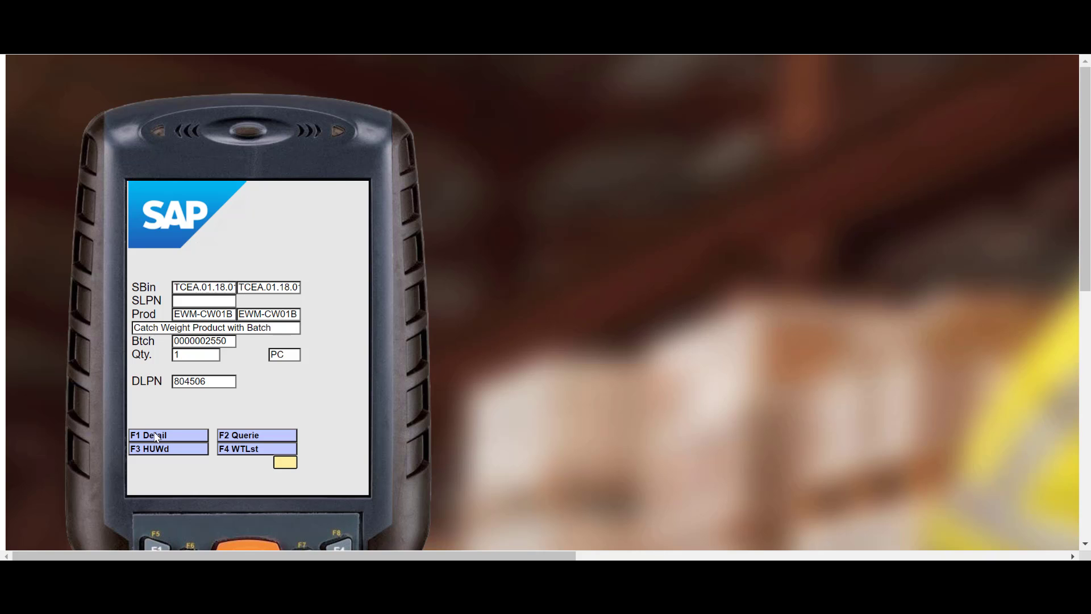
{"action": "key", "text": "Return"}
{"action": "key", "text": "Down"}
{"action": "key", "text": "Down"}
{"action": "key", "text": "Return"}
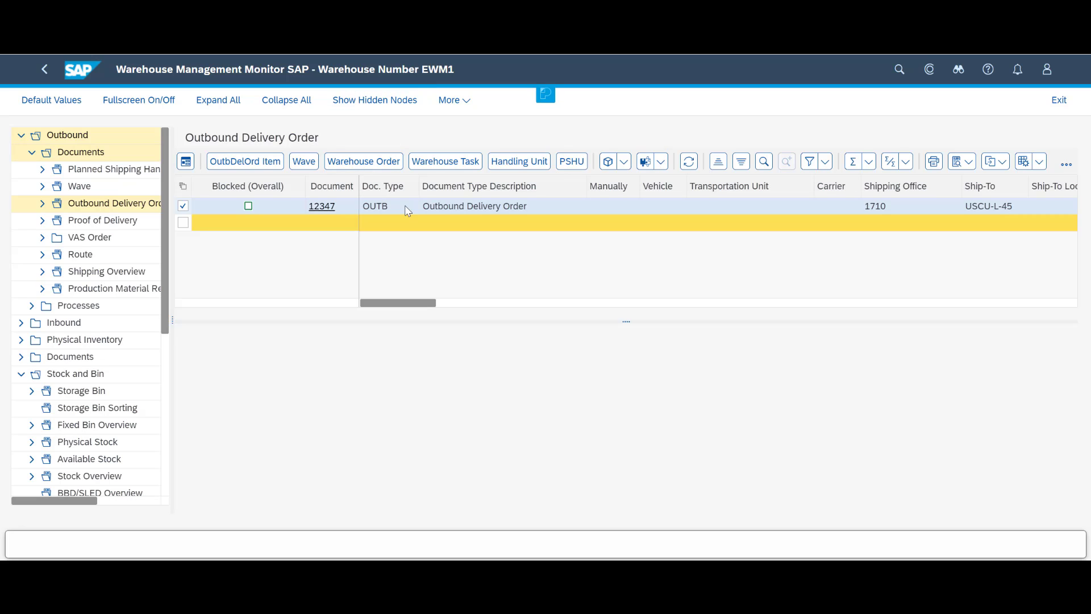
List warehouse tasks 100011912 and 100011913 for delivery order 12347 and select the first
{"action": "left_click", "coordinate": [428, 165]}
{"action": "left_click", "coordinate": [183, 402]}
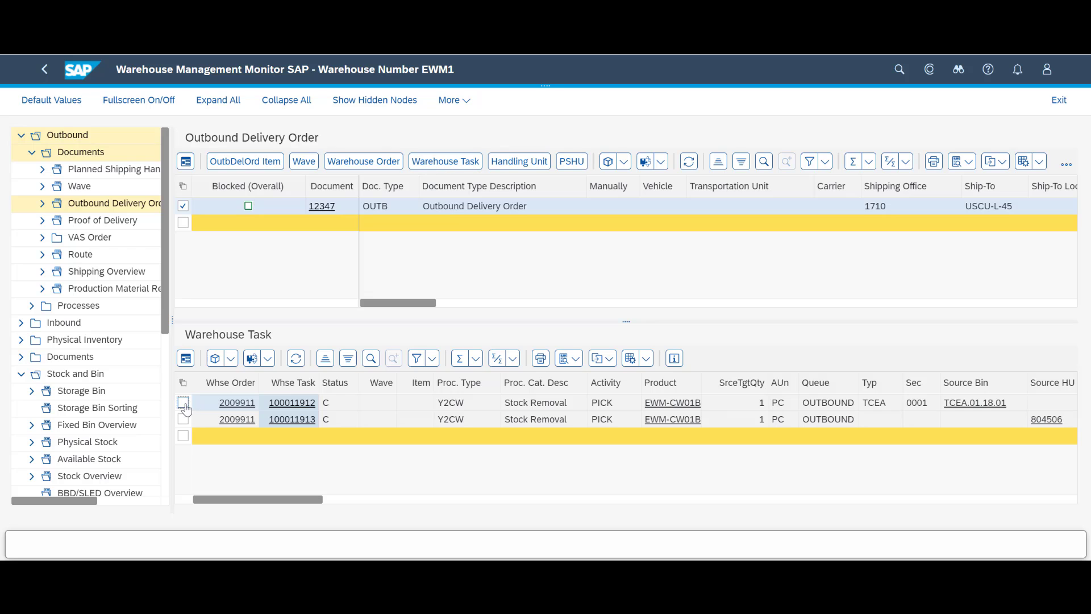
{"action": "left_click", "coordinate": [186, 361]}
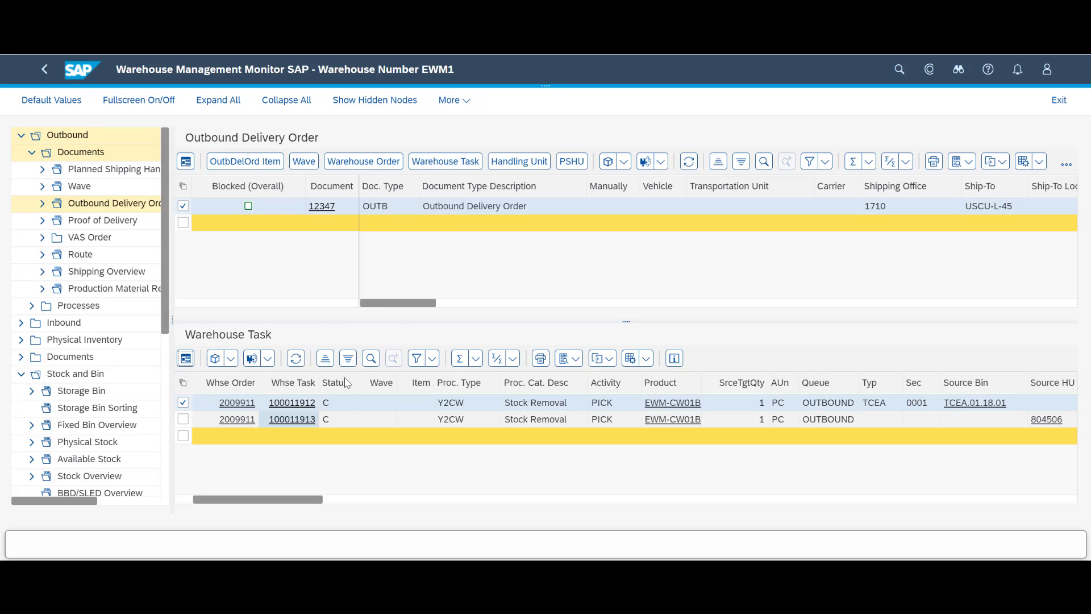